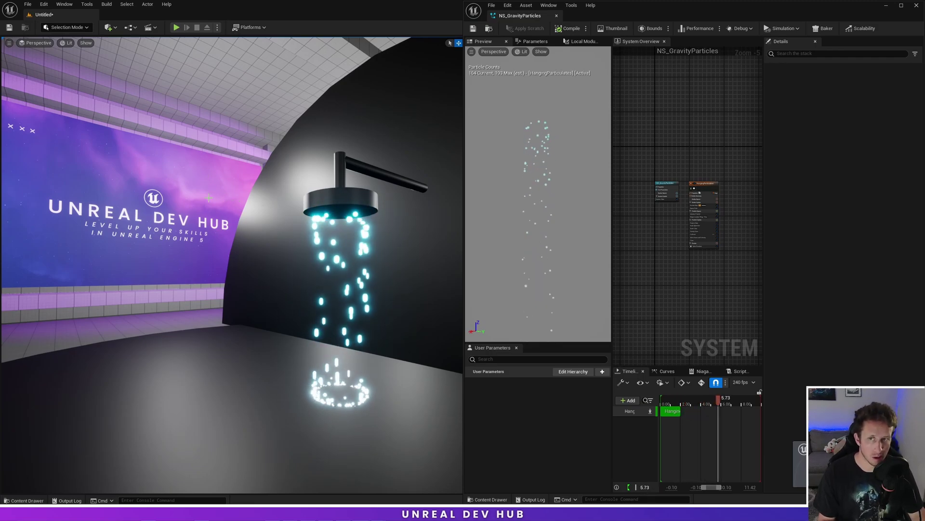
- Orbit the level view around the shower particle effect
alt+drag(208, 197, 181, 184)
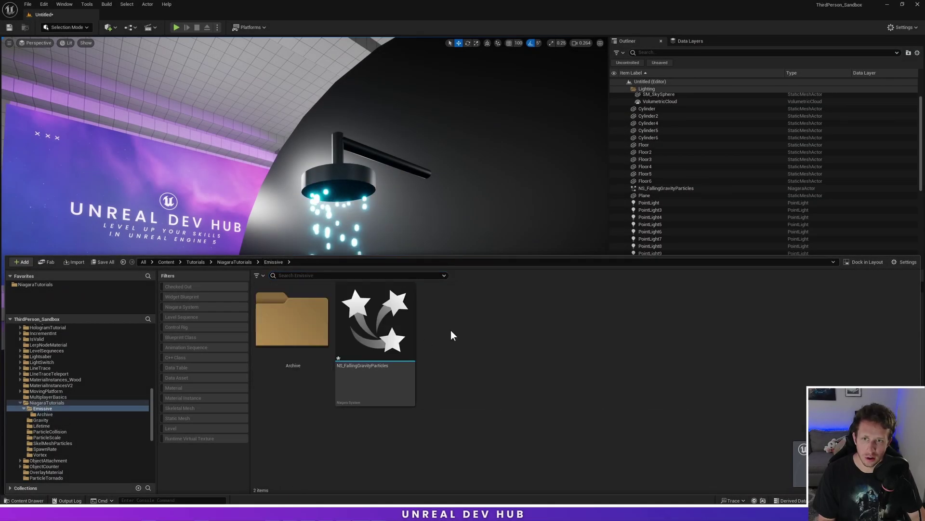
- Create a Niagara system from the Fountain emitter named NS_GravityCollisionParticles
right_click(473, 328)
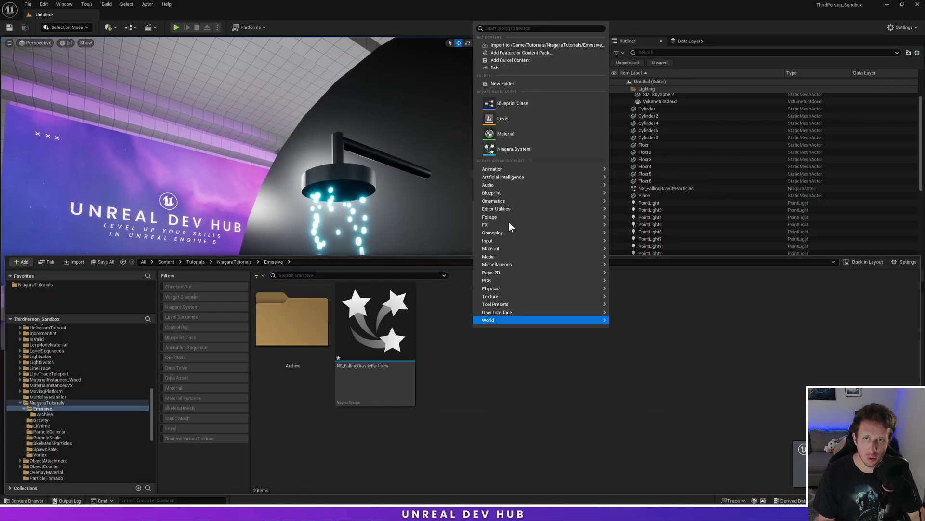
click(508, 149)
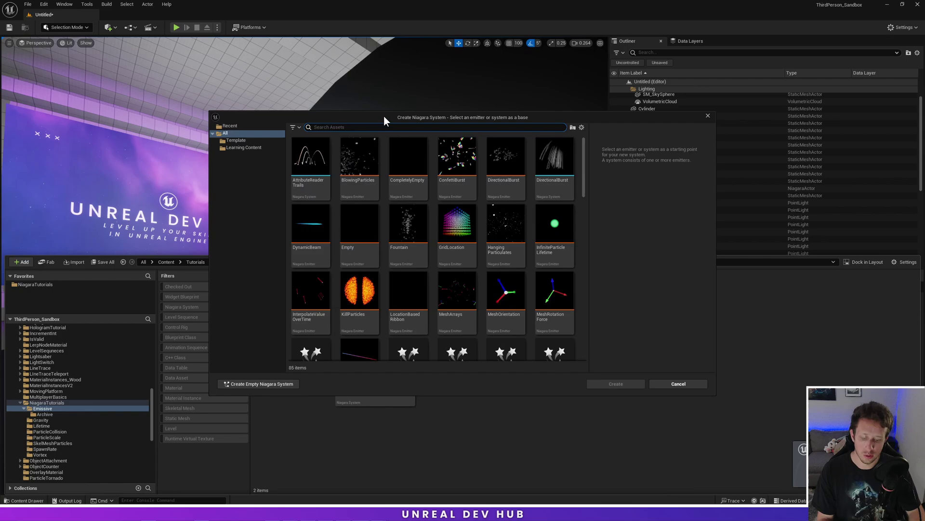
text(founta)
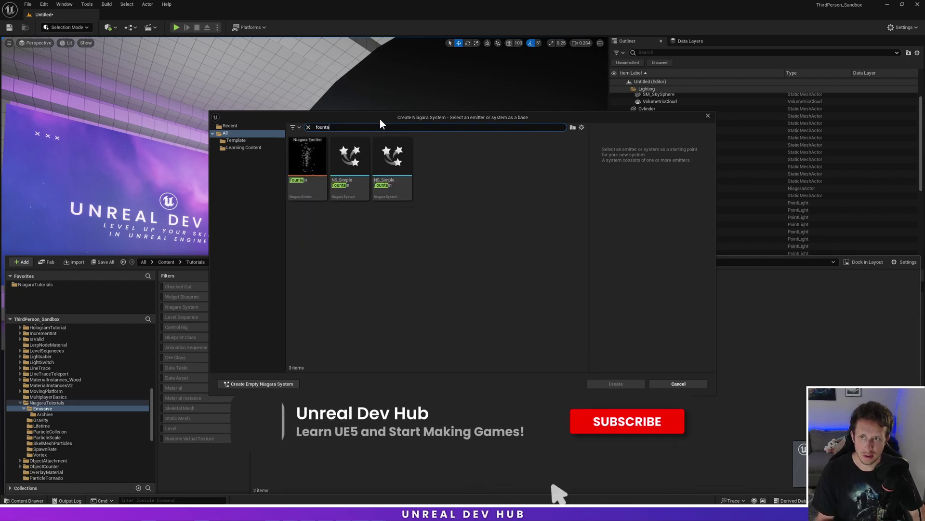
click(310, 177)
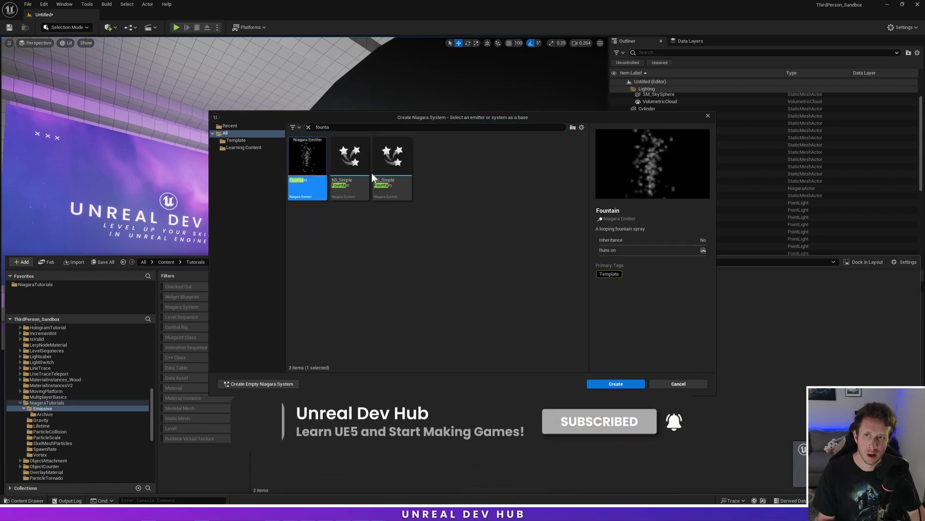
click(616, 384)
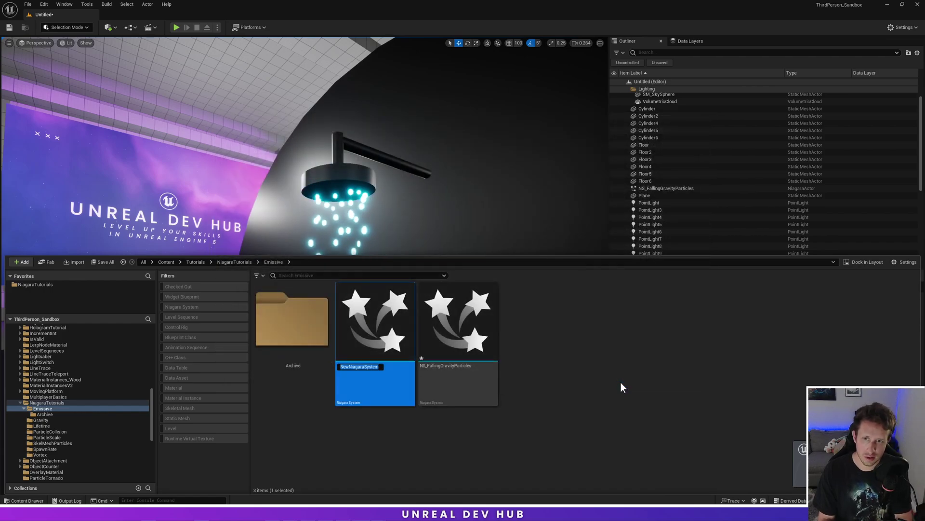
text(NS_Gra)
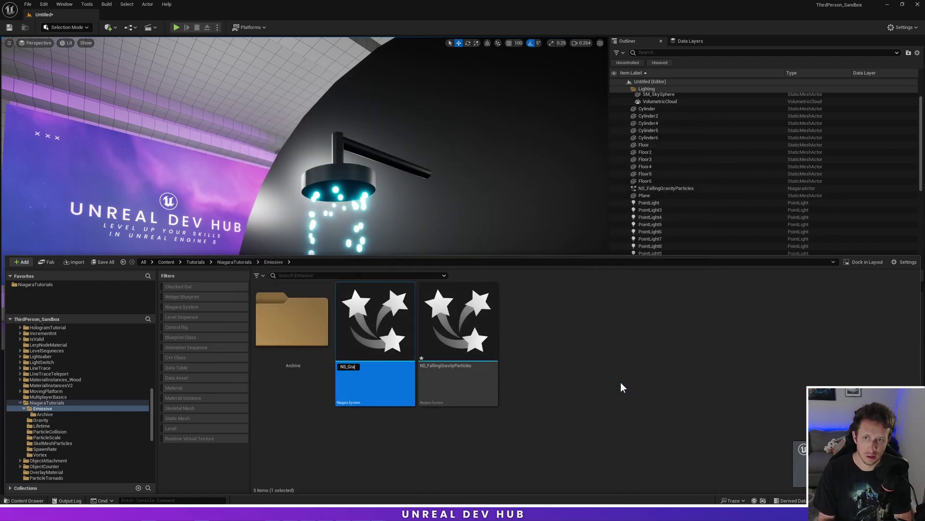
text(vityCollis)
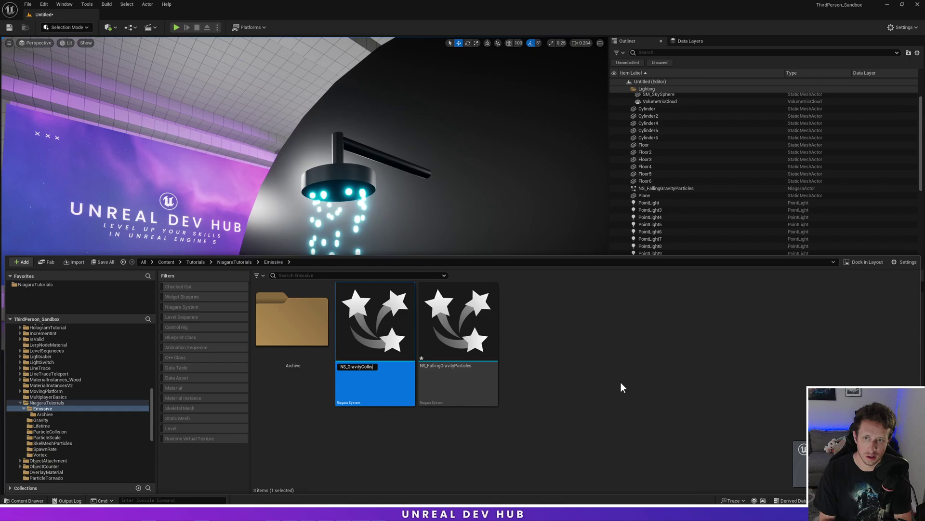
text(ionParticles)
key(Return)
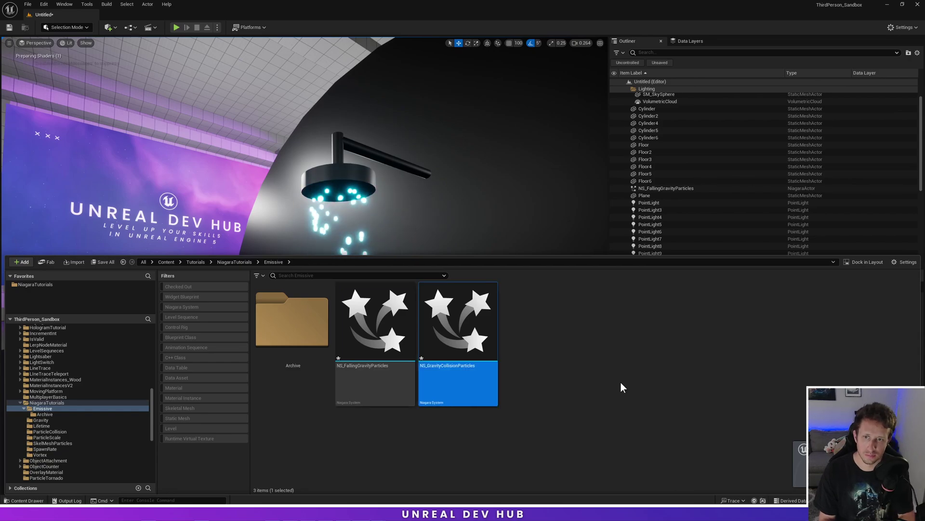
- Open NS_GravityCollisionParticles and dock its Niagara editor beside the level
double_click(458, 383)
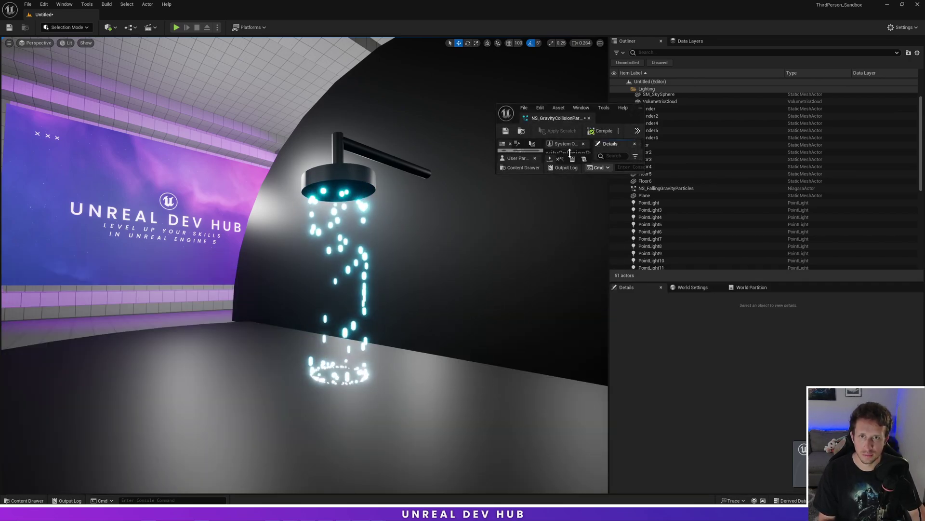
drag(548, 120, 490, 115)
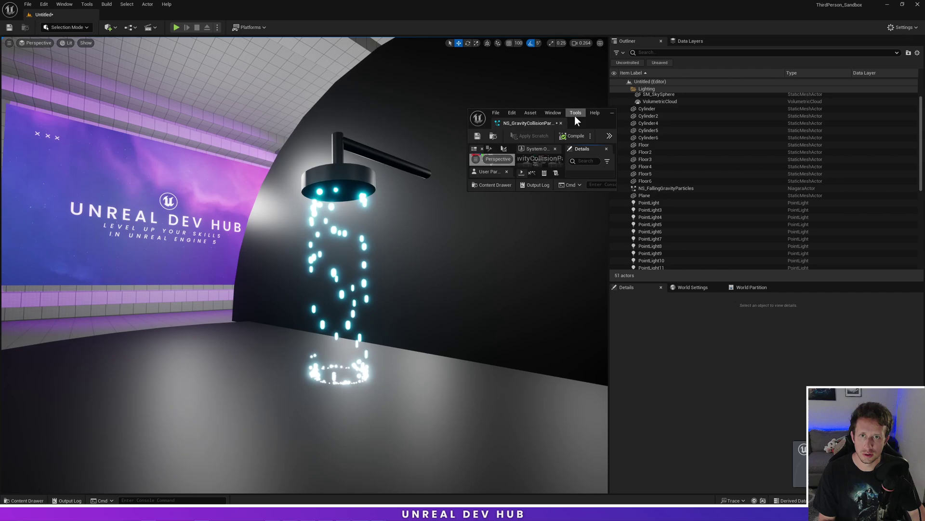
drag(579, 120, 268, 13)
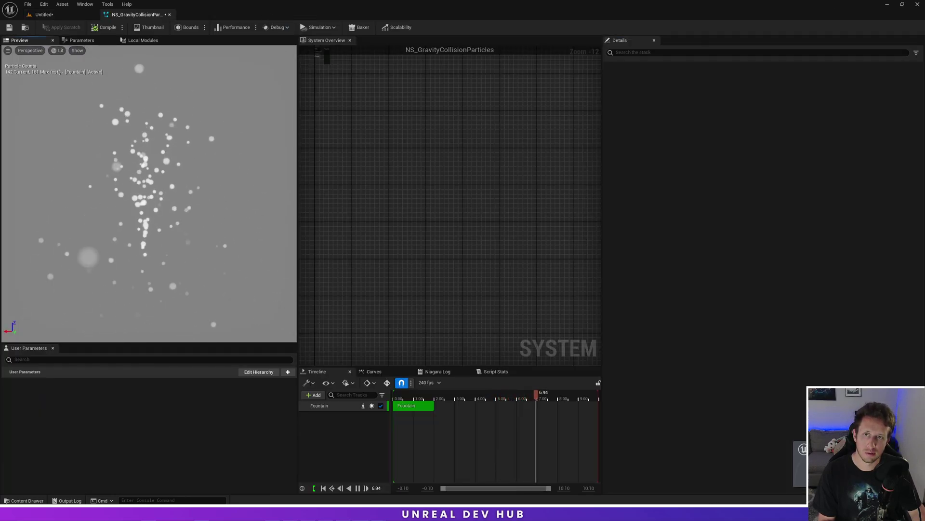
scroll(407, 184, up, 10)
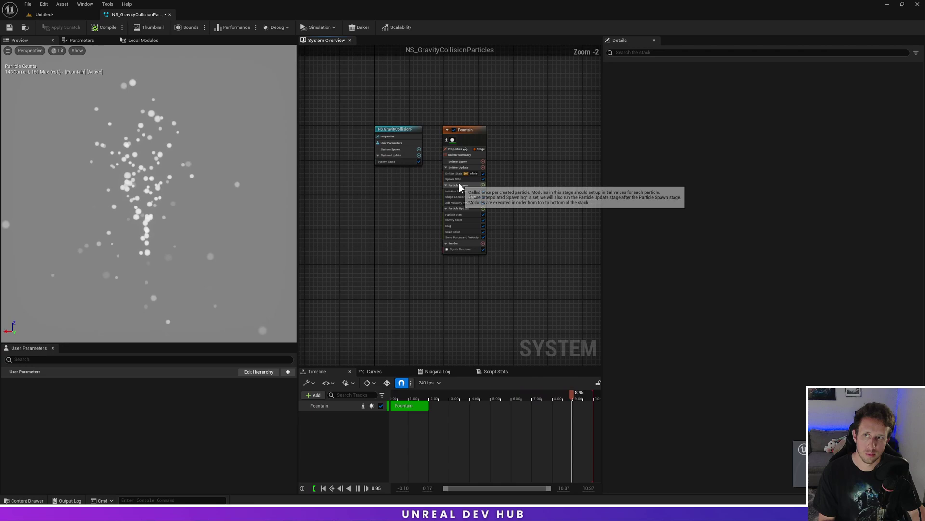
scroll(459, 183, up, 2)
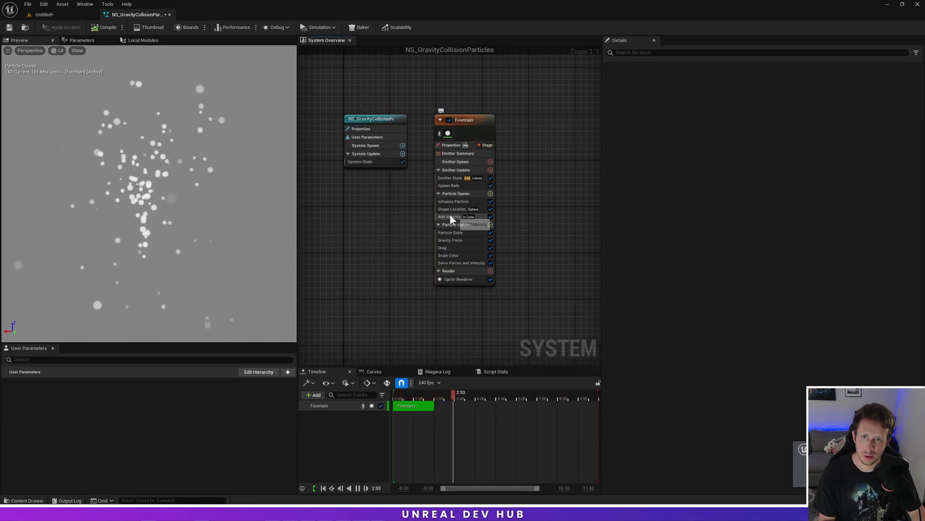
- Remove Add Velocity and Gravity Force, and set Shape Location to Ring / Disc
drag(450, 214, 452, 216)
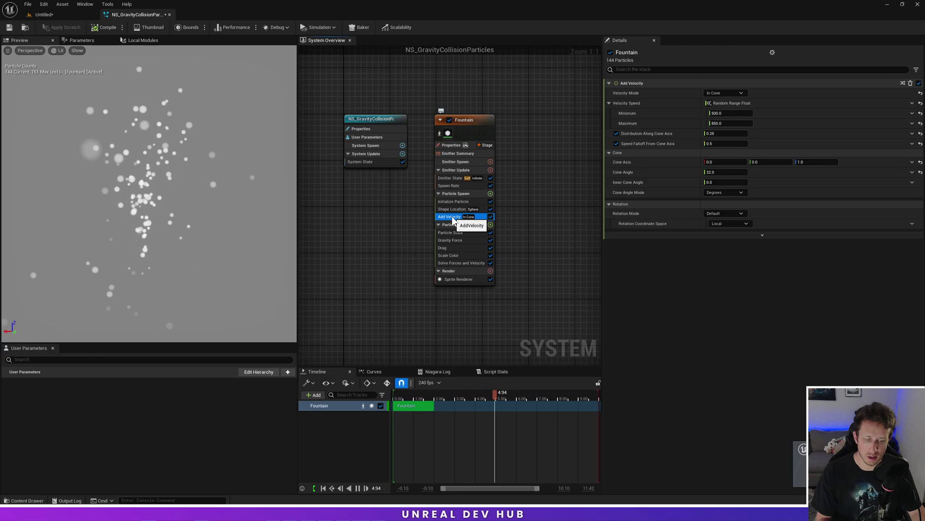
key(Delete)
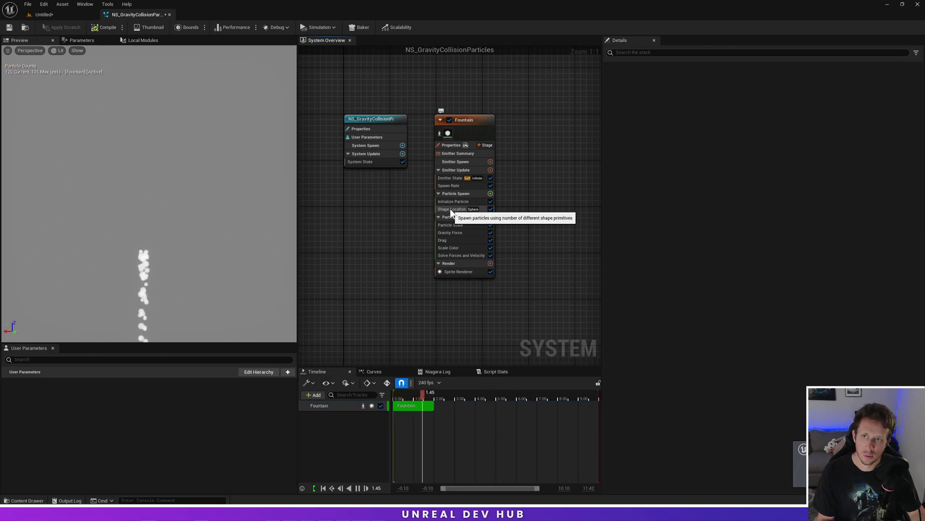
click(451, 210)
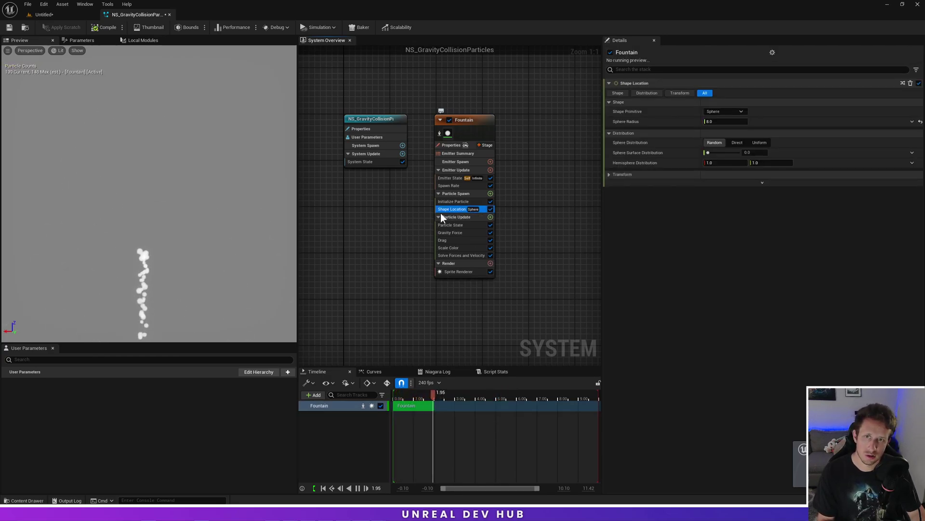
click(725, 111)
click(717, 153)
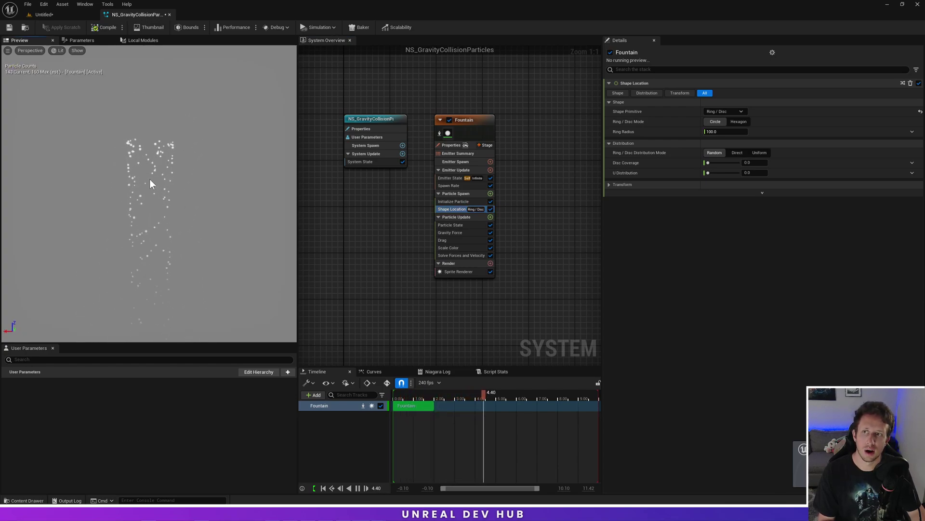
click(457, 233)
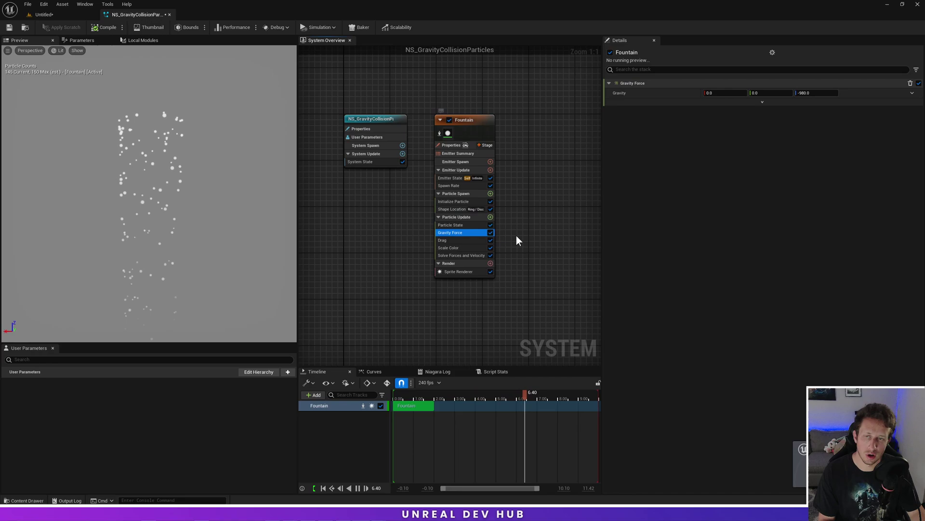
key(Delete)
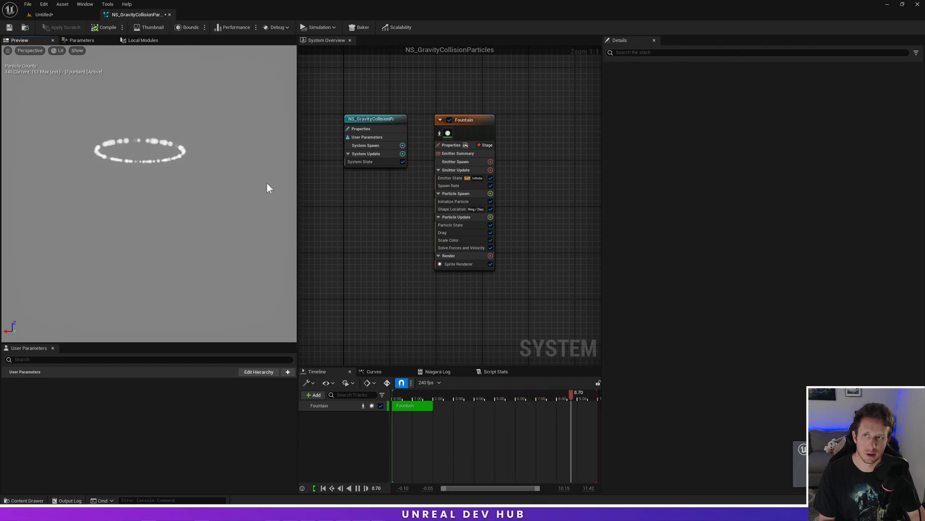
- Add Gravity Force (-980 on Z) under Particle Update and save the system
scroll(453, 224, up, 3)
scroll(456, 222, up, 2)
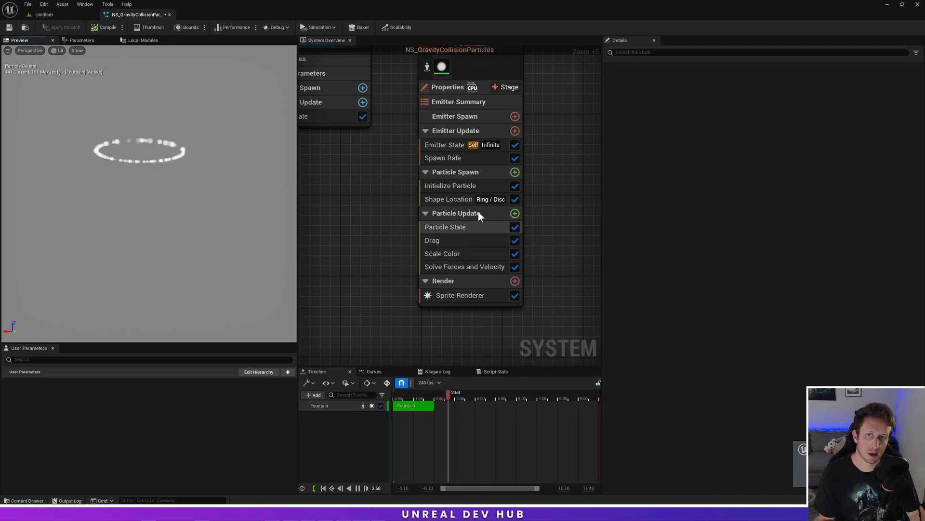
click(515, 213)
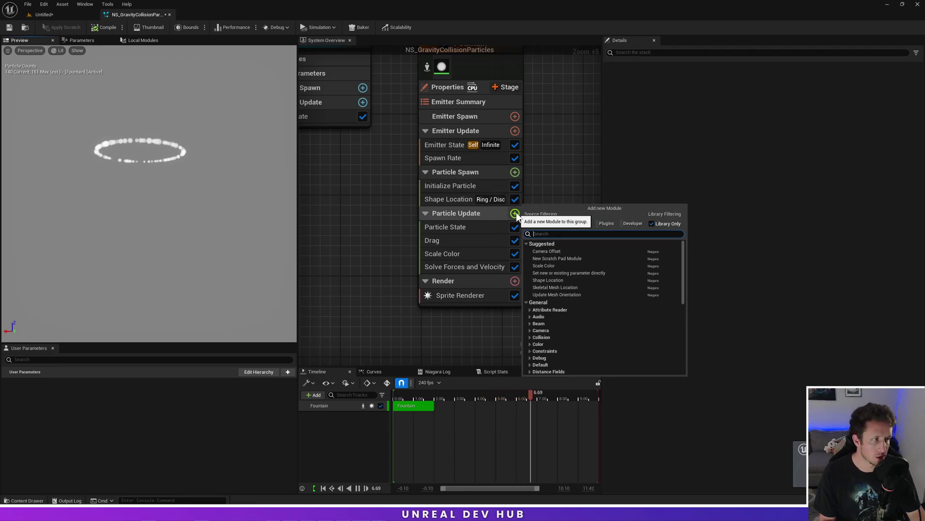
text(gravity)
click(538, 247)
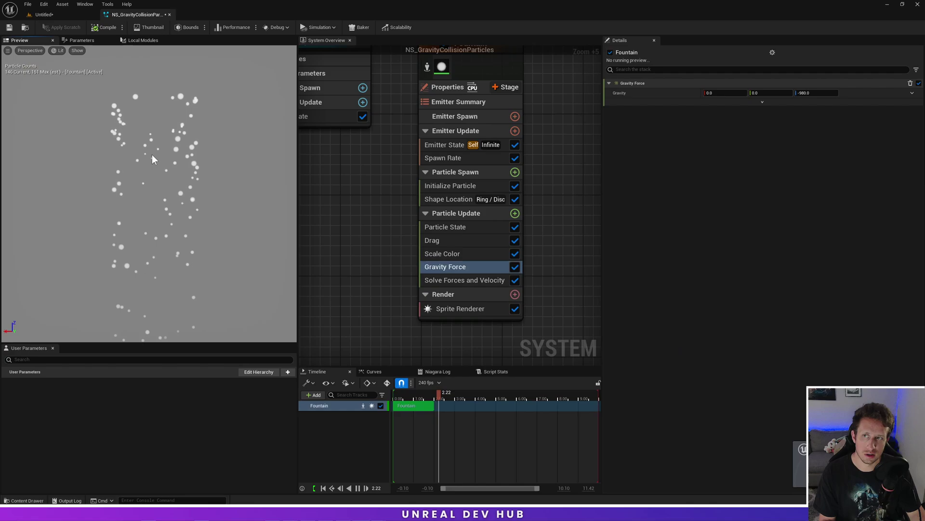
click(13, 30)
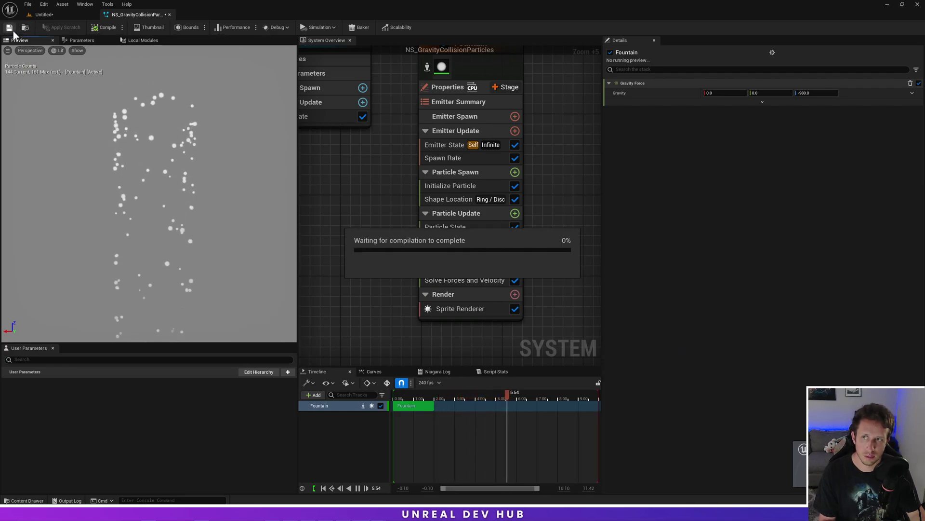
- Place NS_GravityCollisionParticles in the level beside the shower and frame both particle columns
click(48, 13)
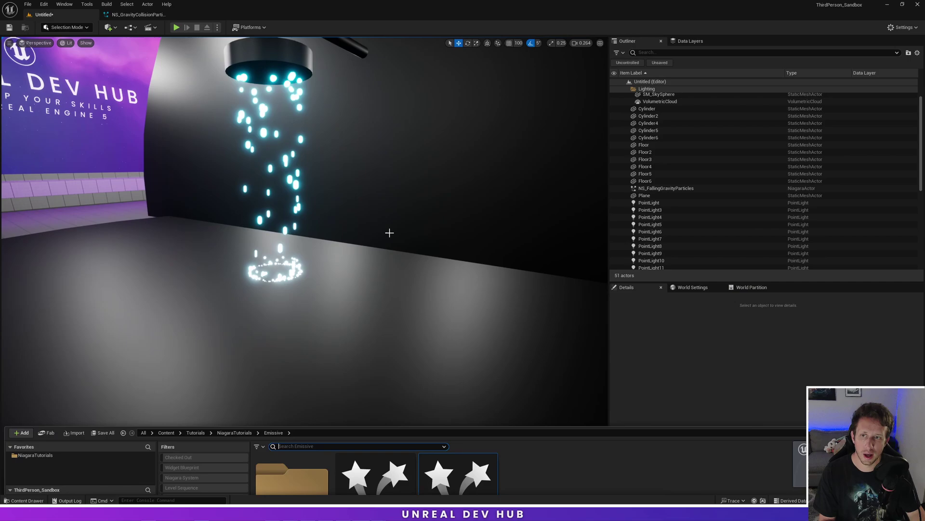
drag(458, 474, 354, 51)
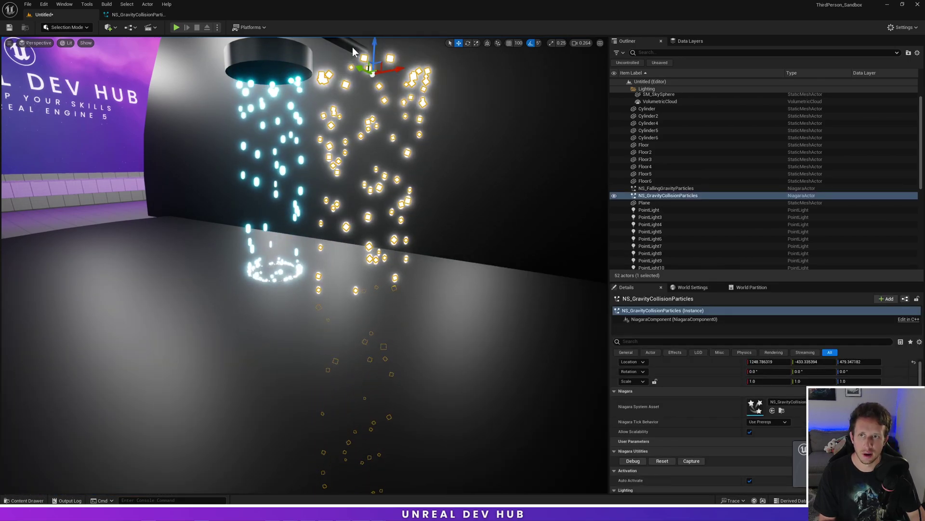
key(Escape)
right_drag(386, 176, 360, 179)
key(s)
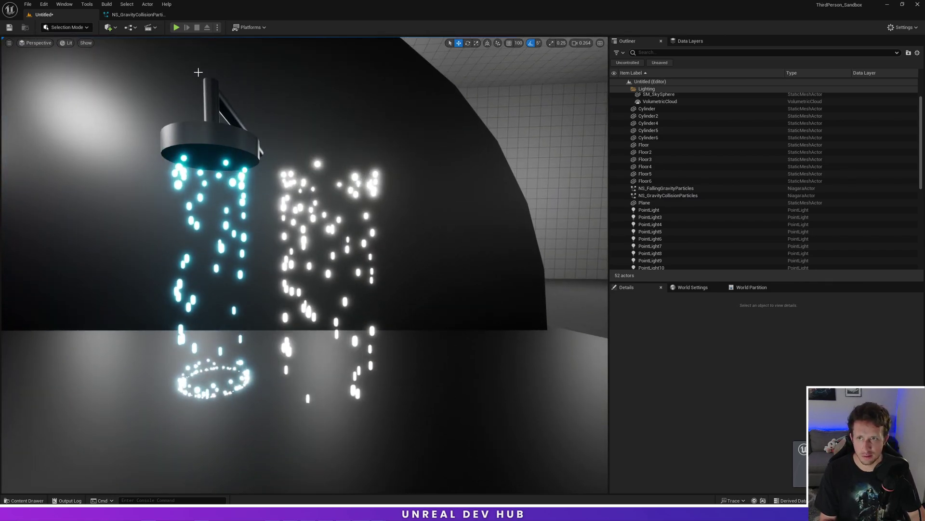
click(137, 15)
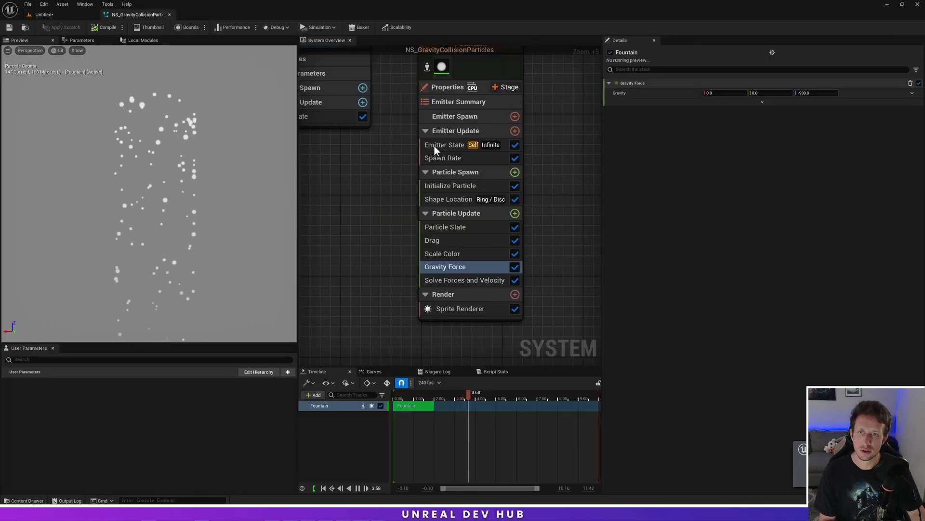
- Add a Color module to Particle Update, deleting a mistakenly added Scale Color
click(514, 213)
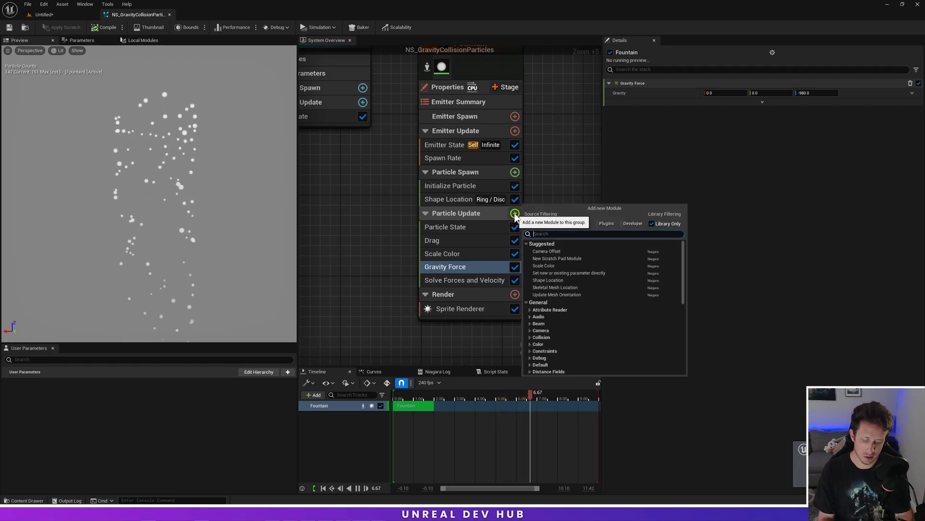
text(color)
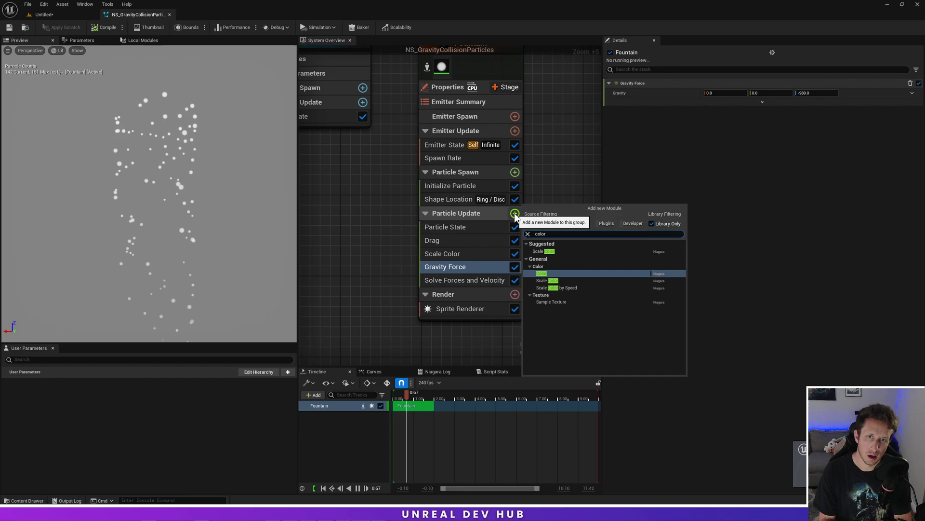
key(BackSpace)
key(BackSpace)
key(BackSpace)
key(BackSpace)
key(BackSpace)
text(scale c)
key(Return)
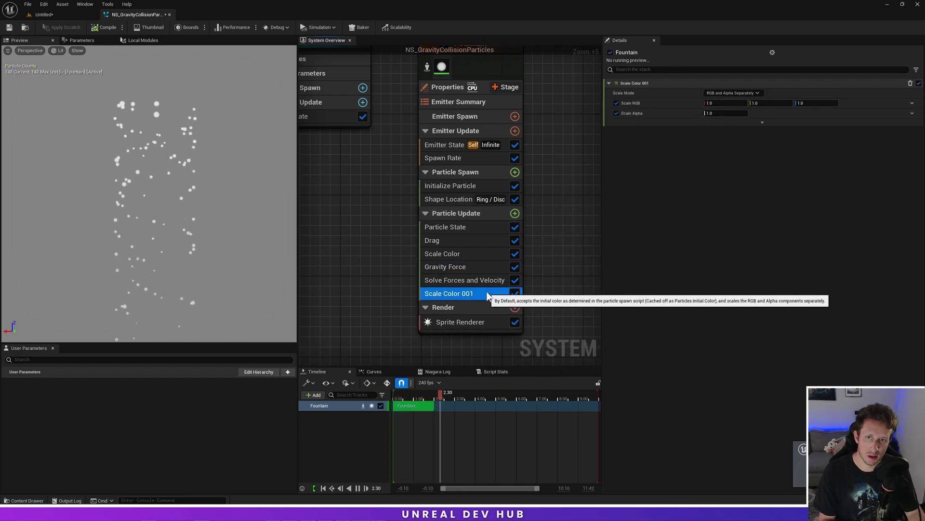
key(Delete)
click(514, 213)
text(color)
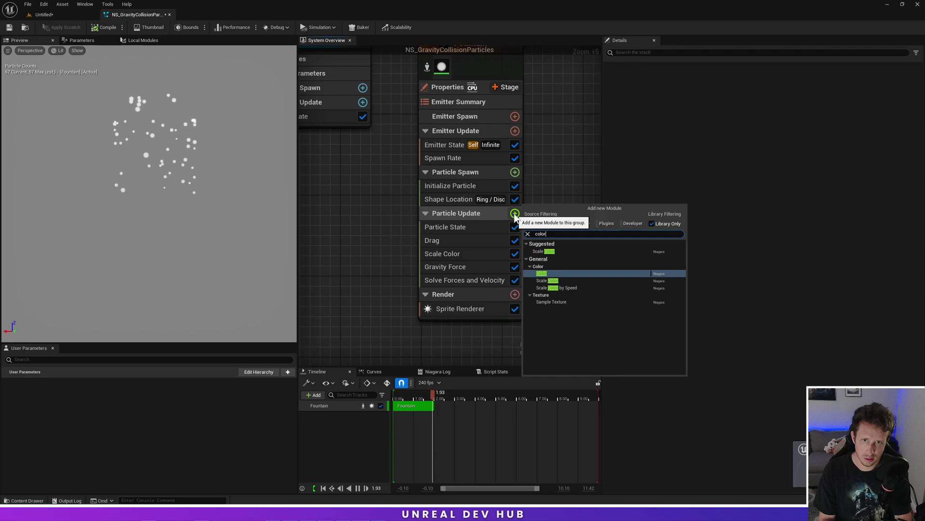
key(Return)
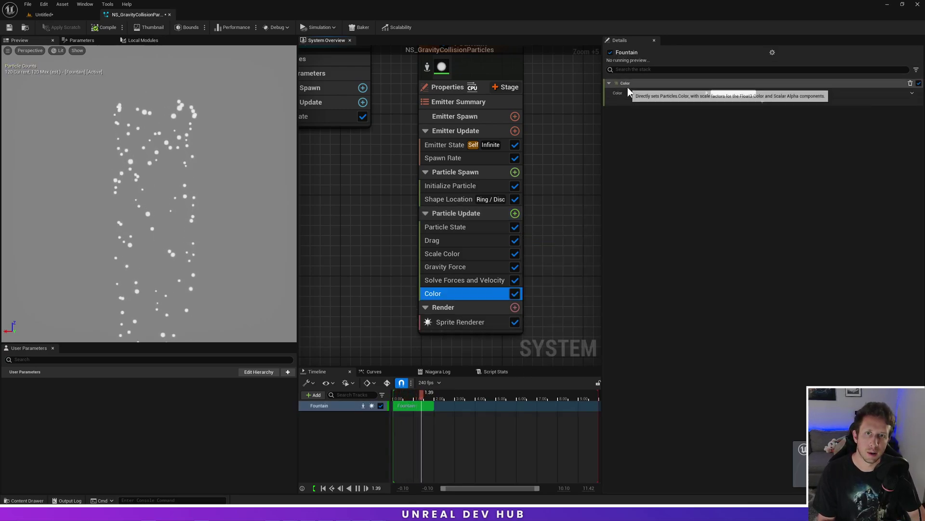
- Drive Color from a curve whose starting gradient stop is pure red
click(912, 94)
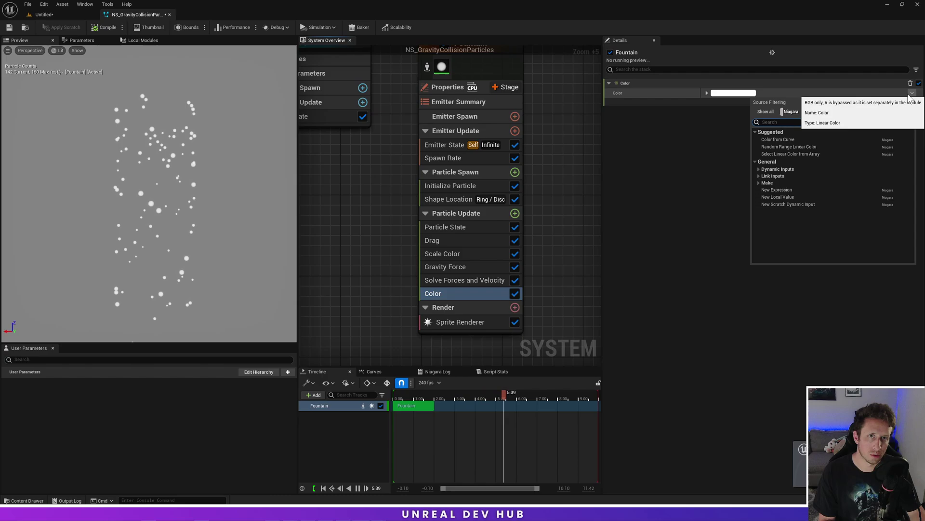
click(775, 141)
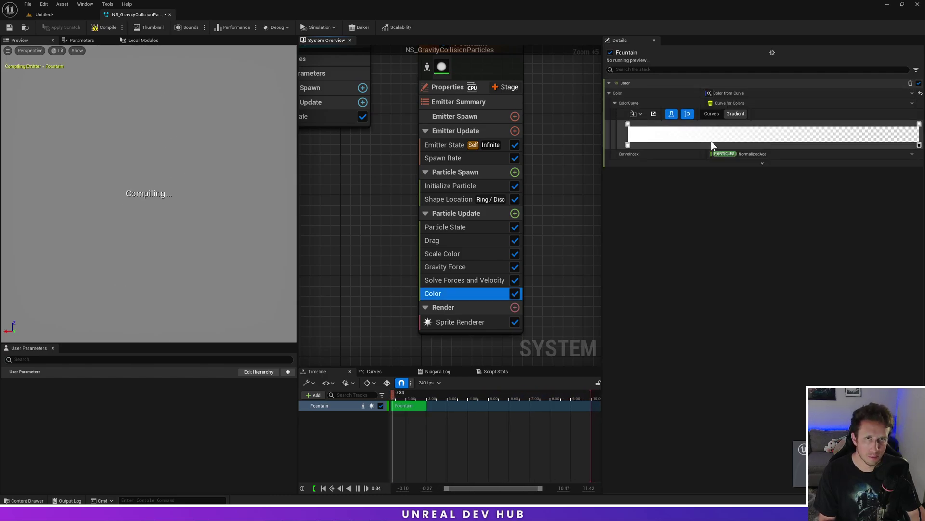
double_click(627, 125)
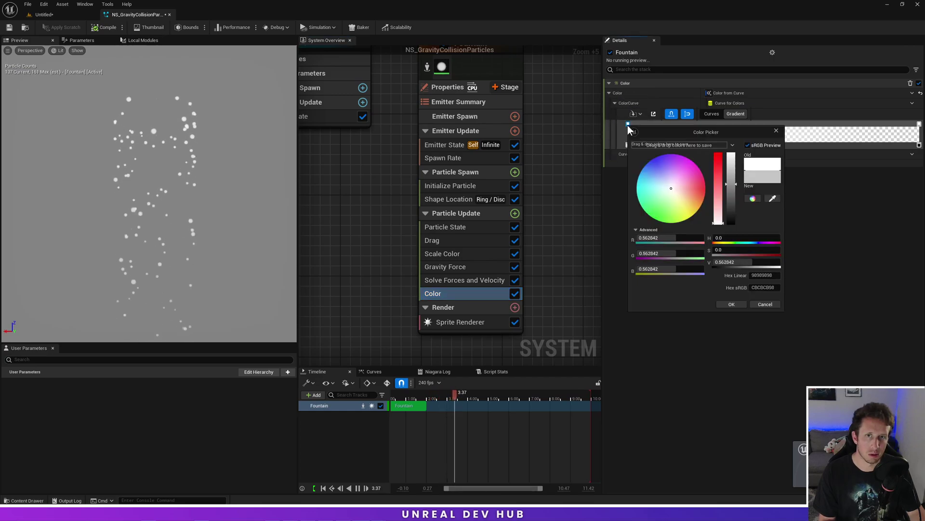
click(717, 161)
drag(693, 134, 732, 180)
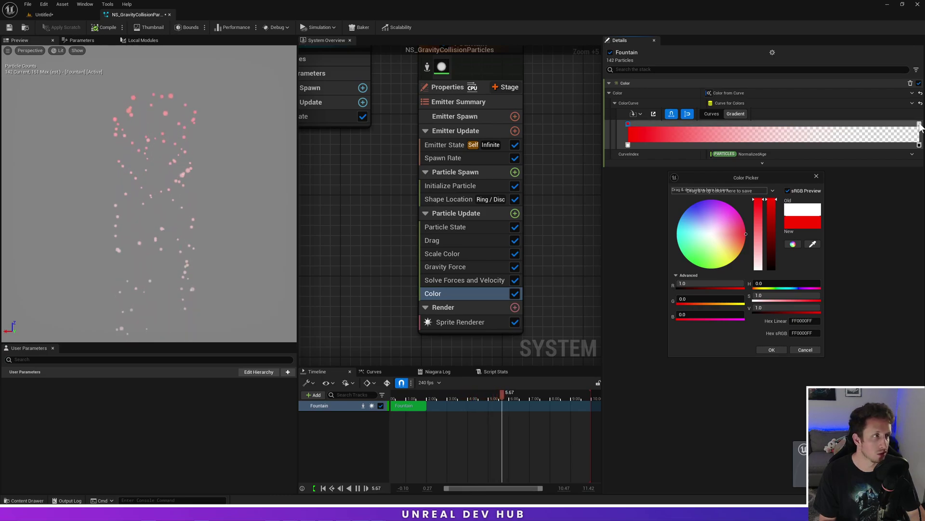
click(770, 350)
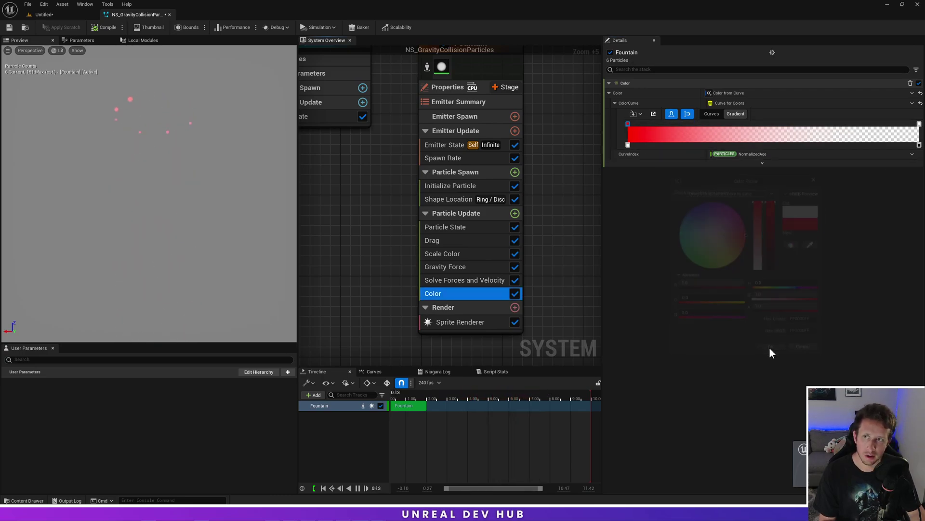
- Save the system and fly around the level to inspect the red falling particles
click(11, 28)
click(45, 15)
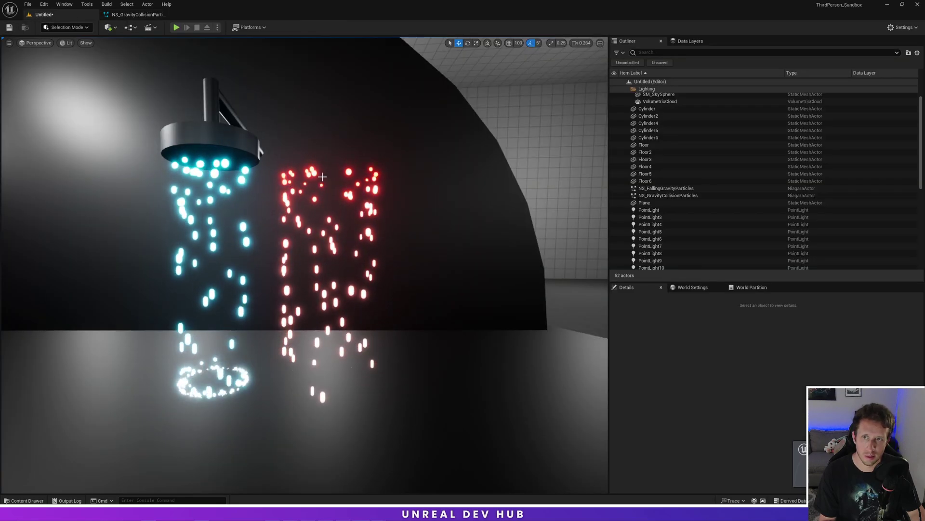
mouse_move(337, 174)
right_down()
mouse_move(316, 161)
mouse_move(336, 173)
right_up()
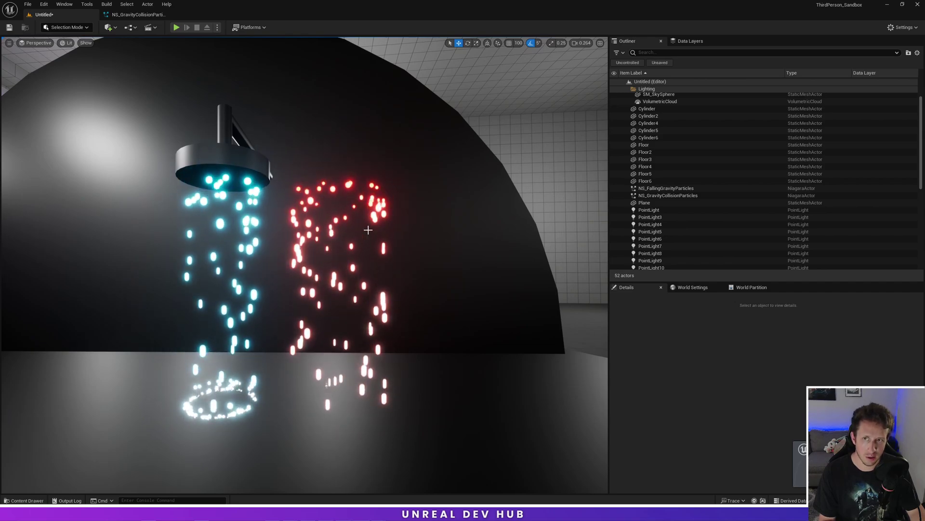
mouse_move(304, 264)
right_down()
mouse_move(304, 316)
mouse_move(310, 250)
mouse_move(307, 266)
right_up()
key(q)
key(s)
key(q)
key(w)
key(e)
key(e)
right_drag(377, 210, 378, 209)
key(w)
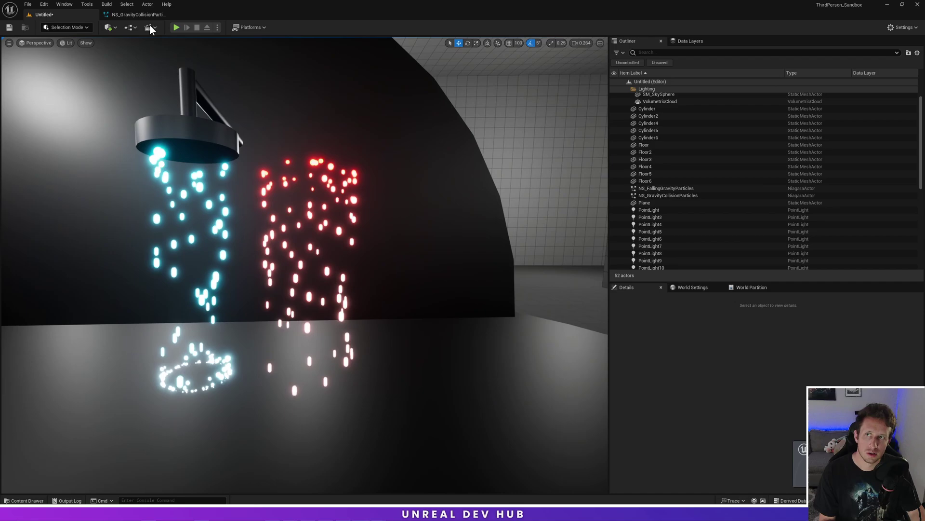
click(138, 14)
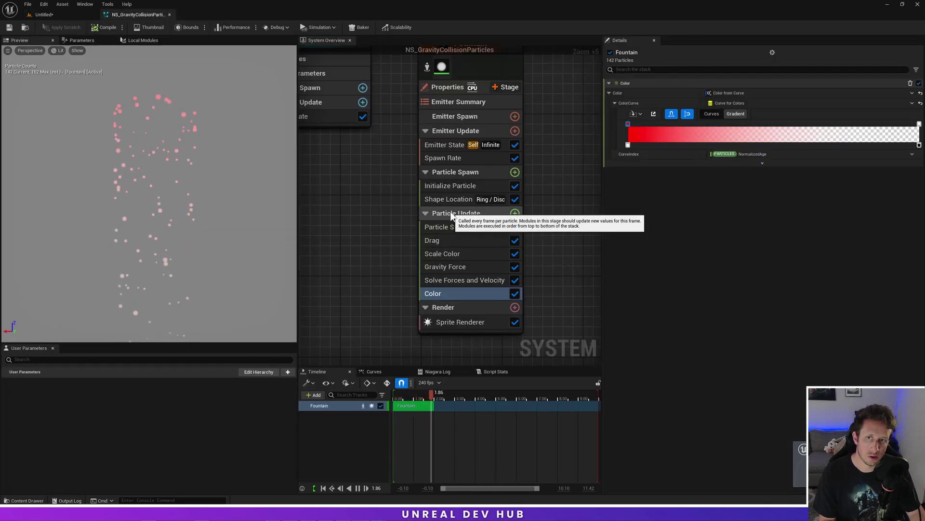
- Add the Collision module to Particle Update
click(518, 214)
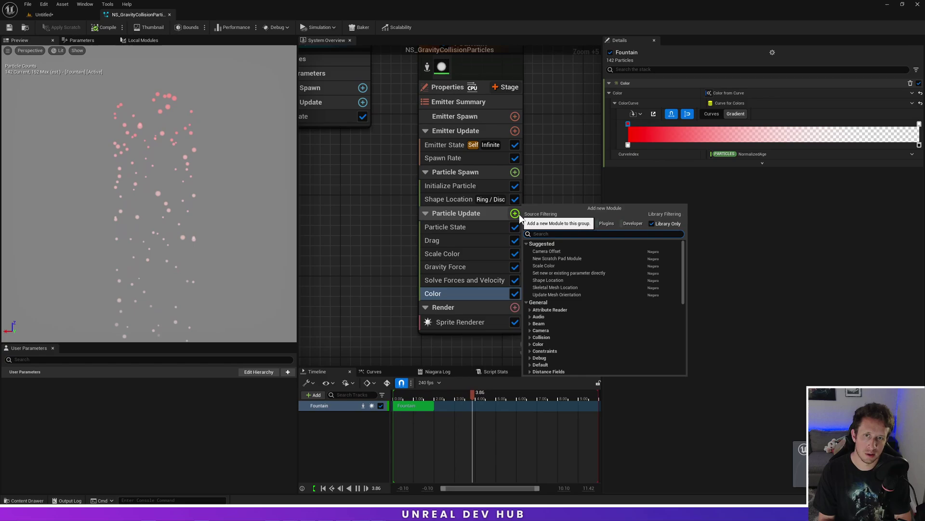
text(coll)
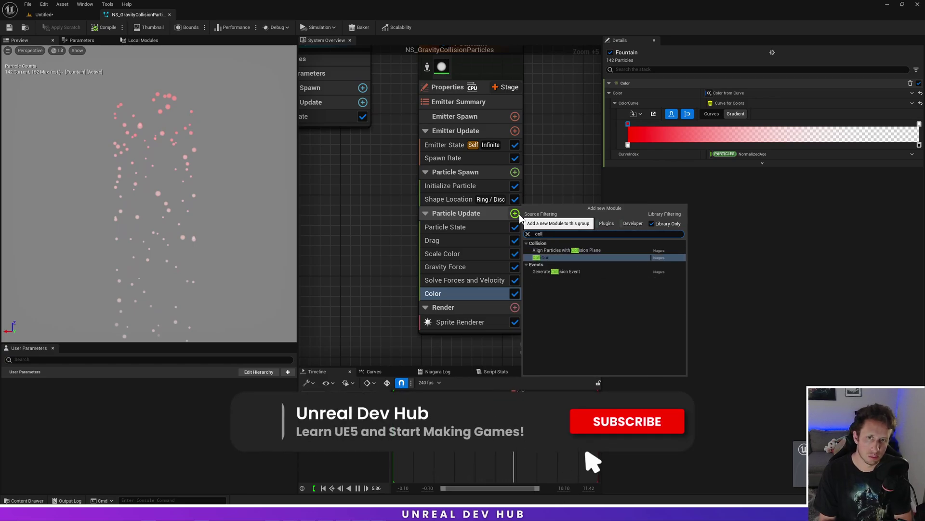
key(Return)
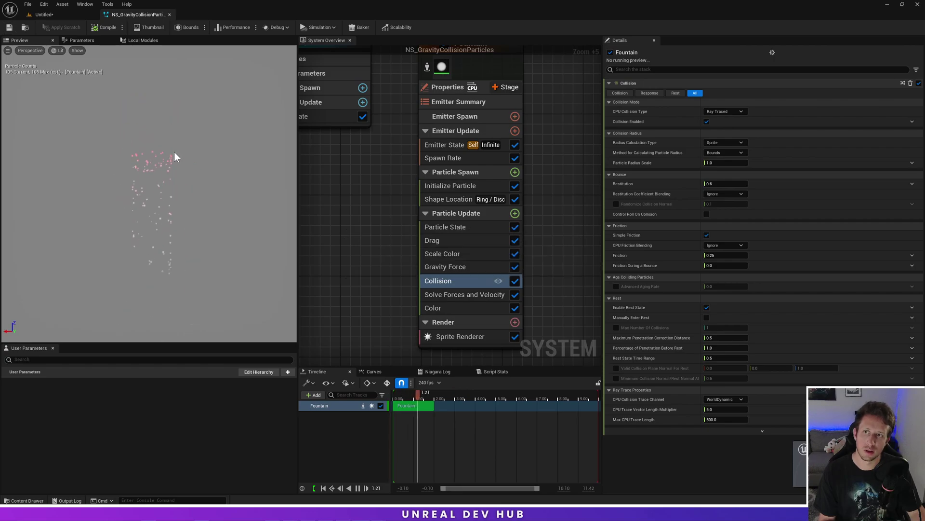
scroll(175, 152, down, 3)
right_drag(145, 212, 135, 210)
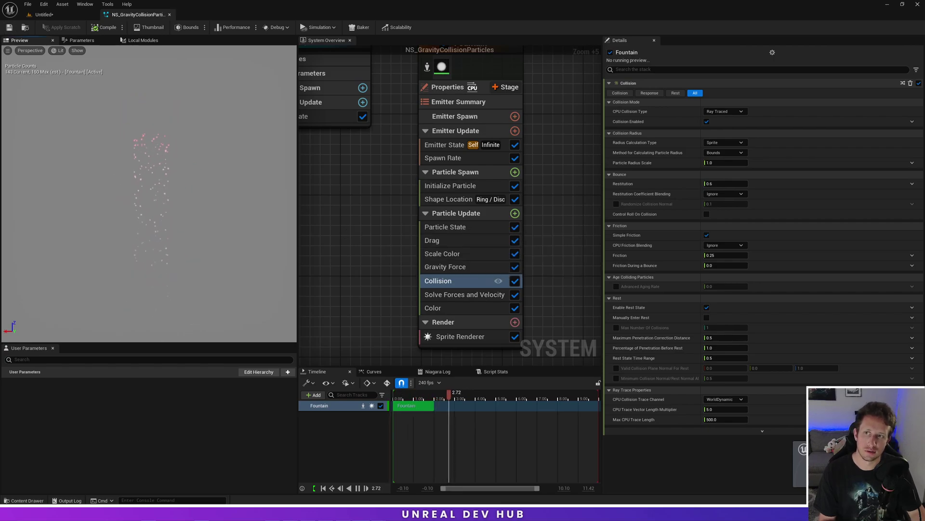
- Fly the level camera close to the red particles and the cyan floor ring
click(53, 18)
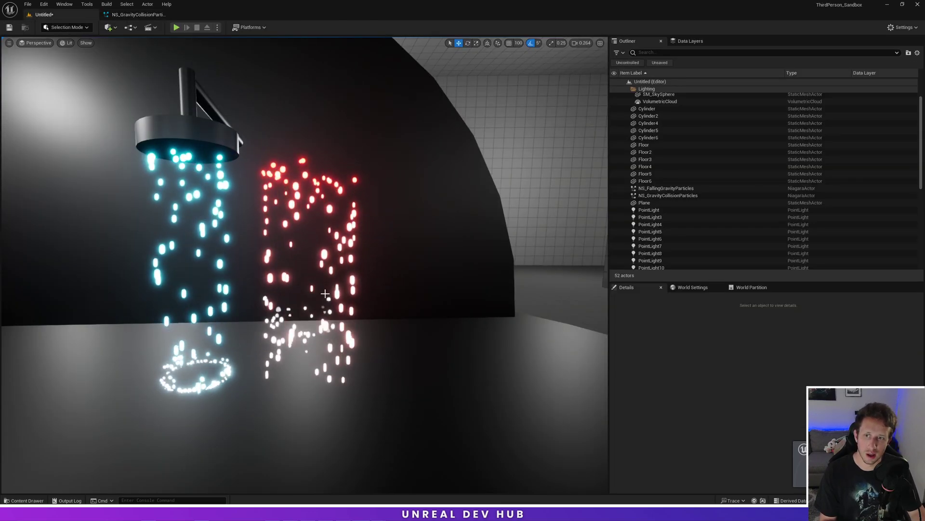
key(w)
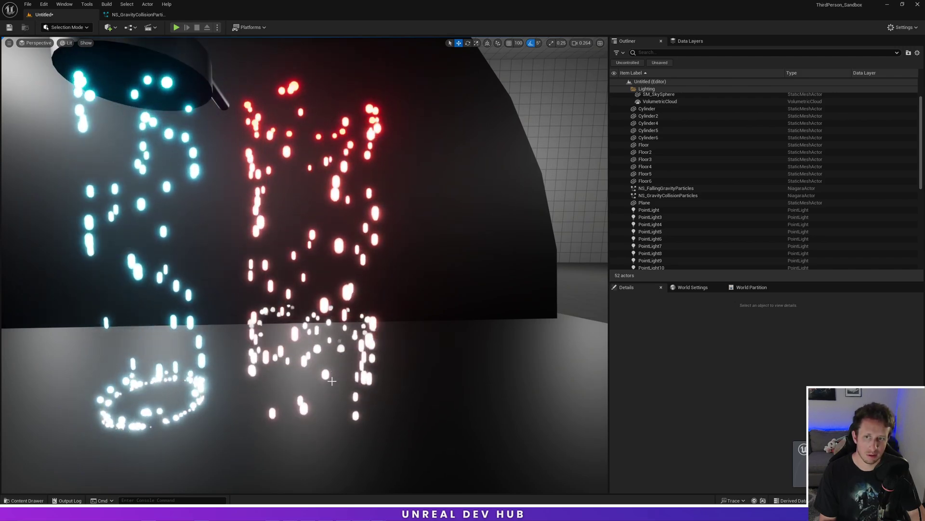
scroll(330, 196, up, 6)
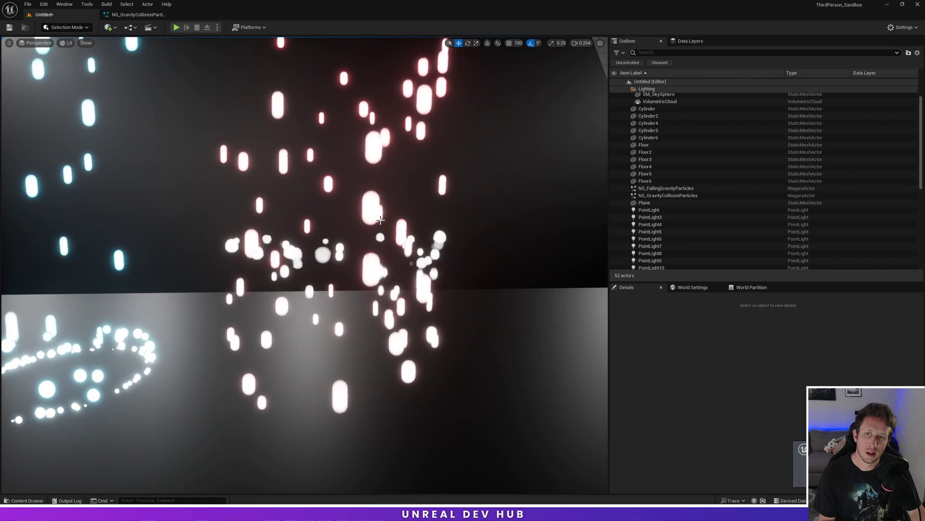
right_drag(381, 214, 309, 213)
right_drag(416, 259, 425, 271)
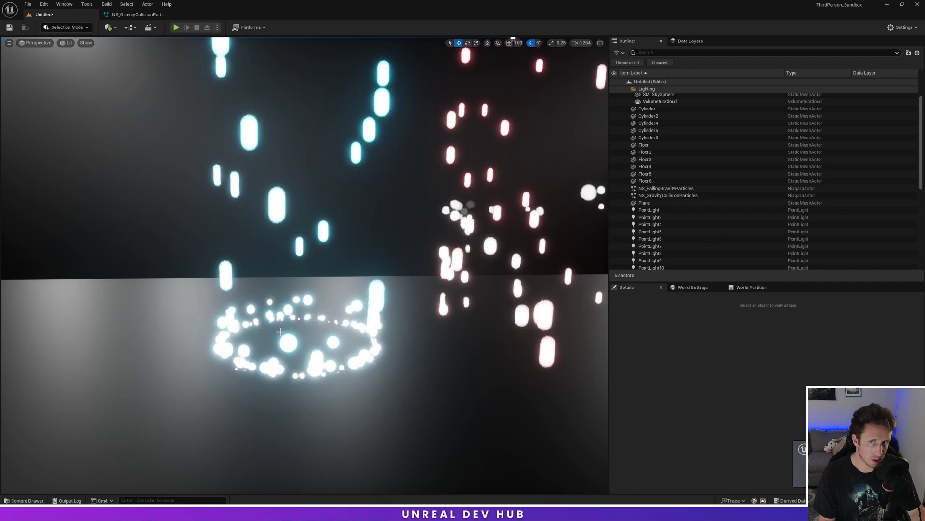
right_drag(284, 331, 386, 333)
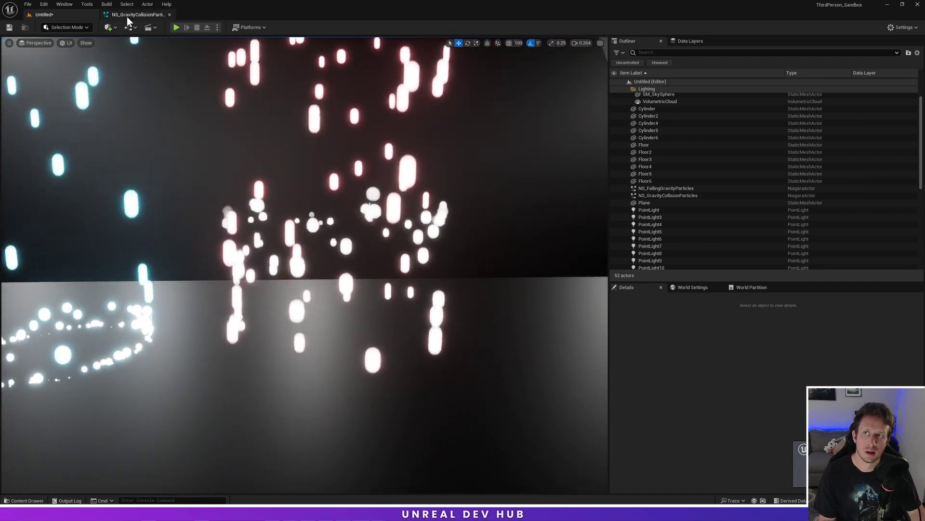
- Set the Collision module's Restitution to 0.2 and watch the particles land in the level
click(131, 15)
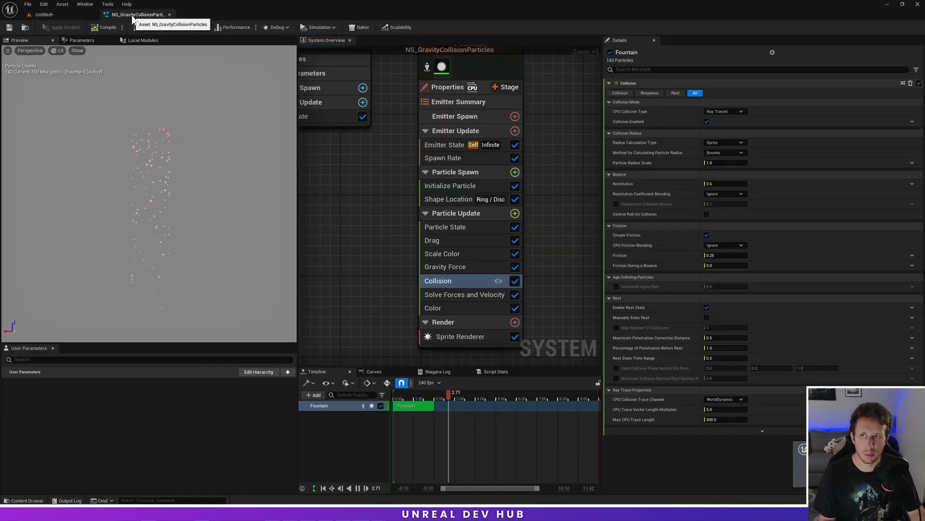
click(437, 283)
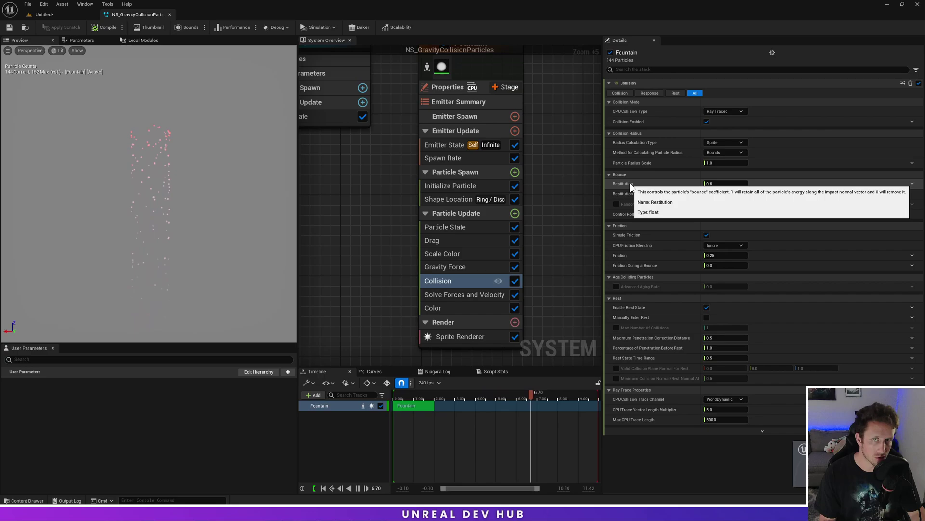
click(720, 184)
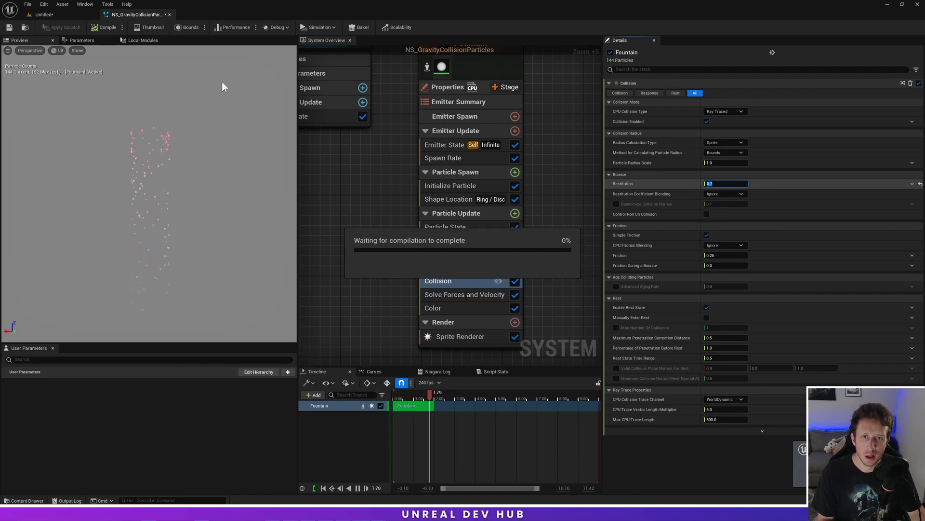
click(40, 15)
middle_drag(281, 321, 319, 355)
- Zoom and move the level view around the red and cyan particle rings on the floor
scroll(268, 345, up, 4)
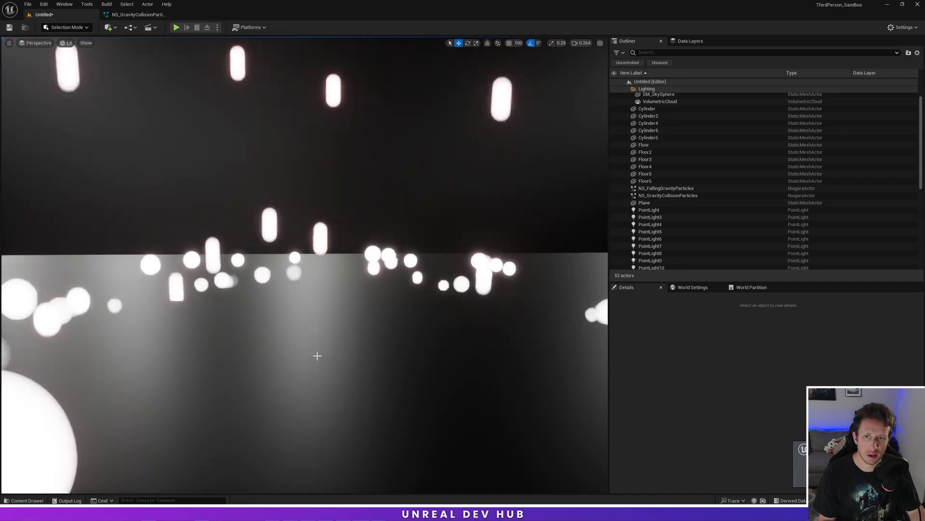
scroll(290, 323, up, 2)
middle_drag(266, 293, 236, 316)
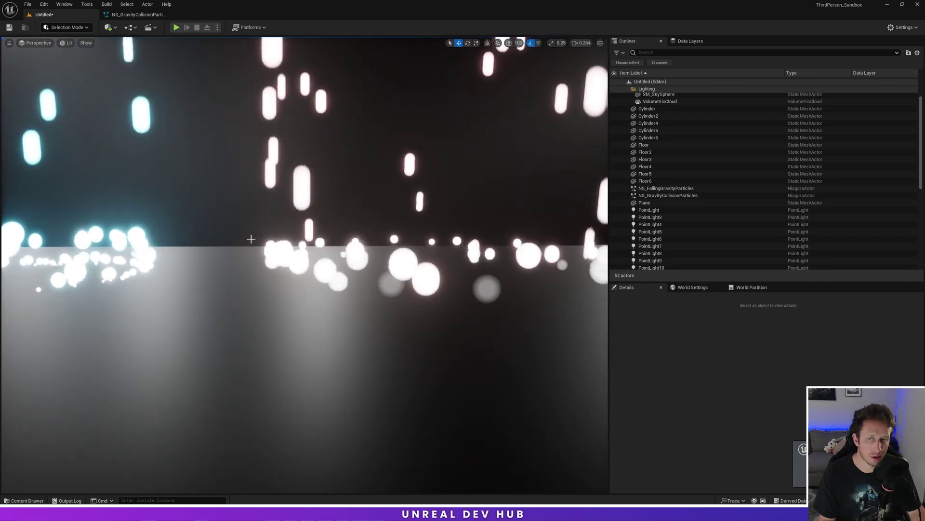
middle_drag(250, 254, 217, 245)
scroll(250, 256, down, 3)
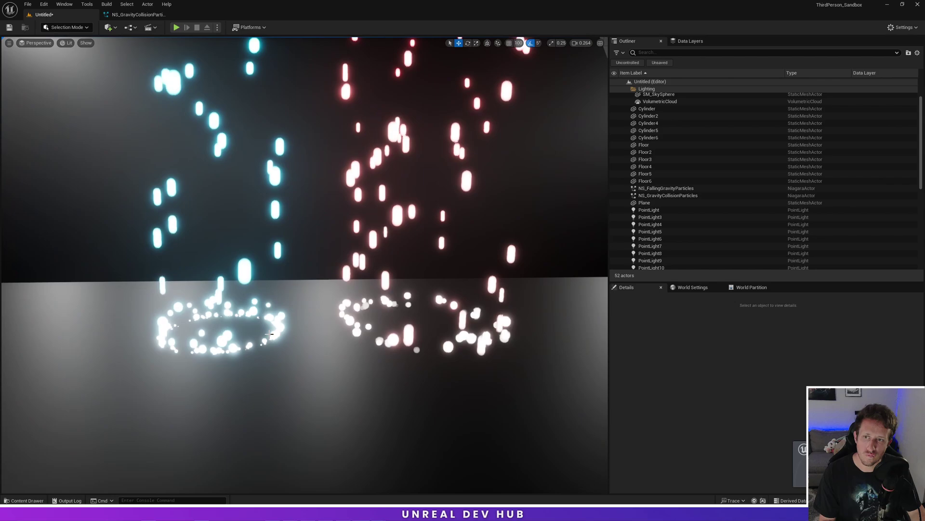
middle_drag(252, 336, 273, 343)
scroll(253, 336, up, 3)
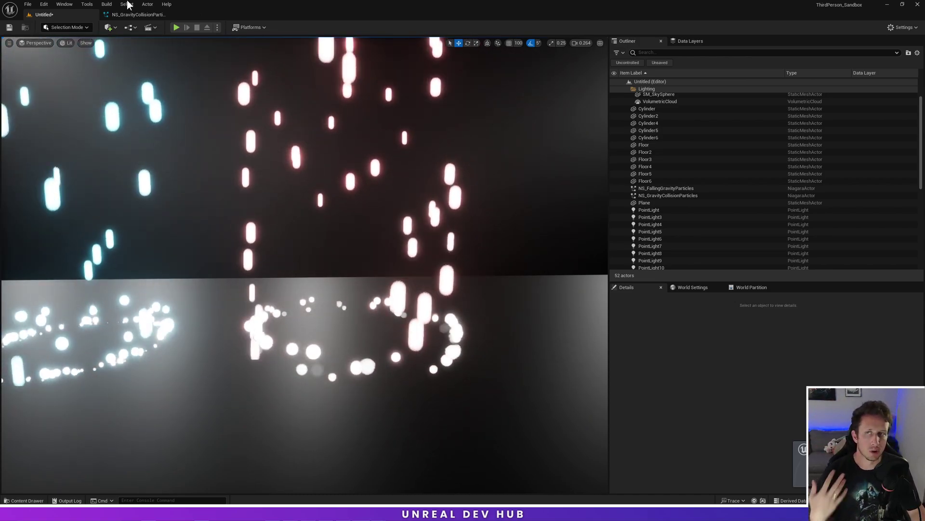
- Add a Curl Noise Force module (strength 50) to Particle Update
click(137, 15)
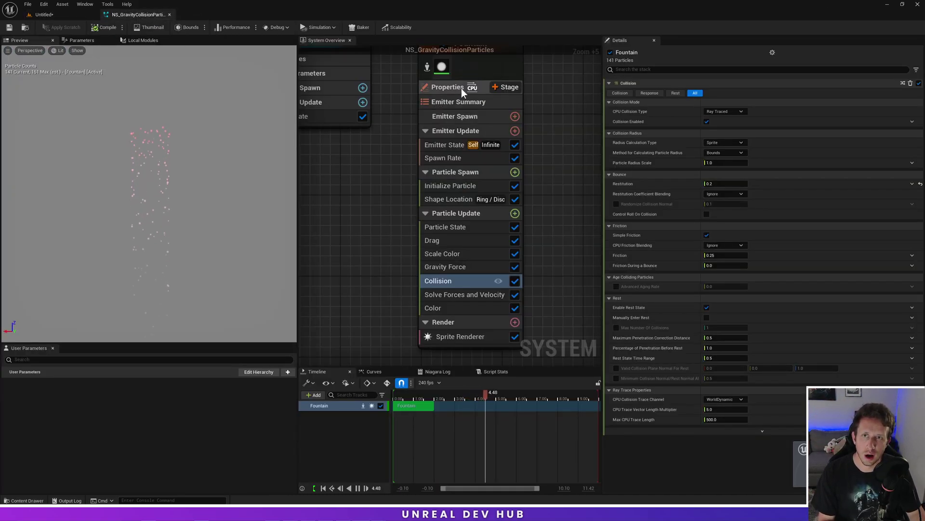
click(515, 214)
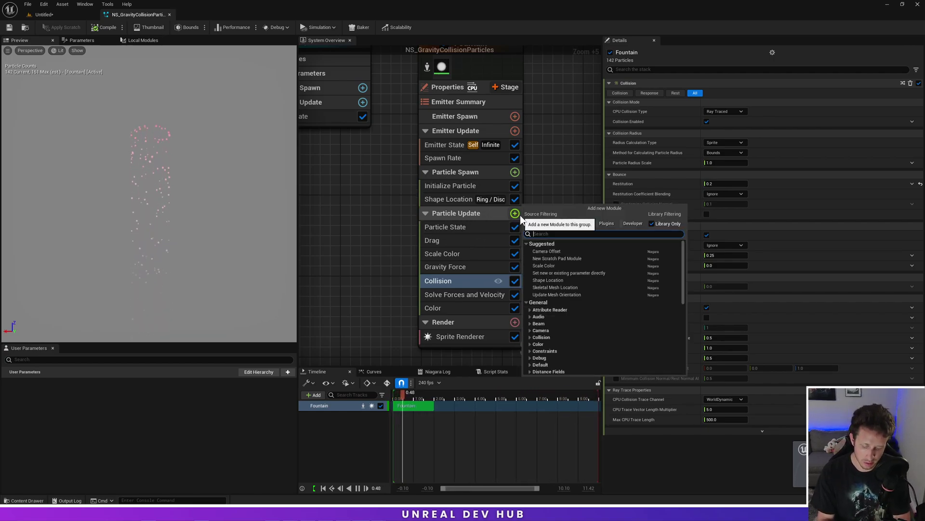
text(curl)
key(Return)
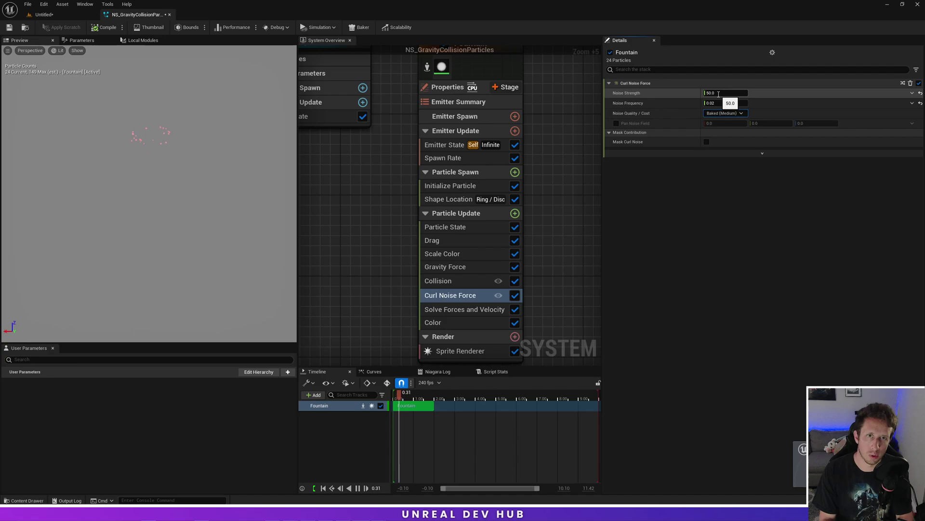
- Enable Pan Noise Field and set it to 0.5 on each axis
click(617, 123)
click(711, 123)
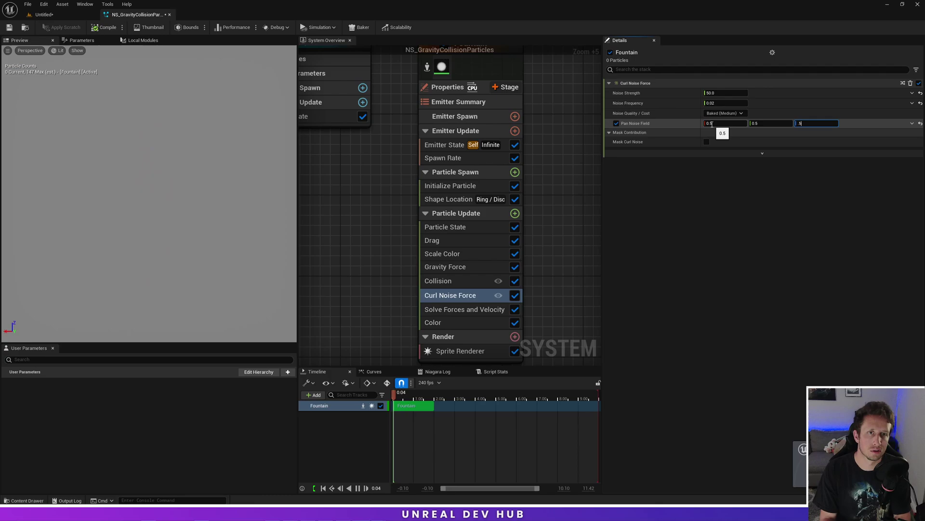
text(0.5)
key(Return)
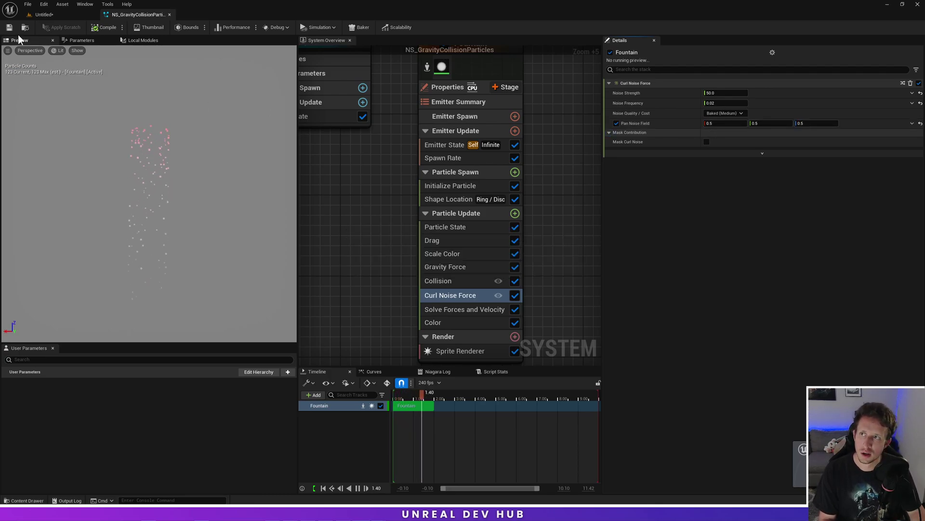
- Fly the level camera down close to the curl-noised particle rings on the floor
click(55, 16)
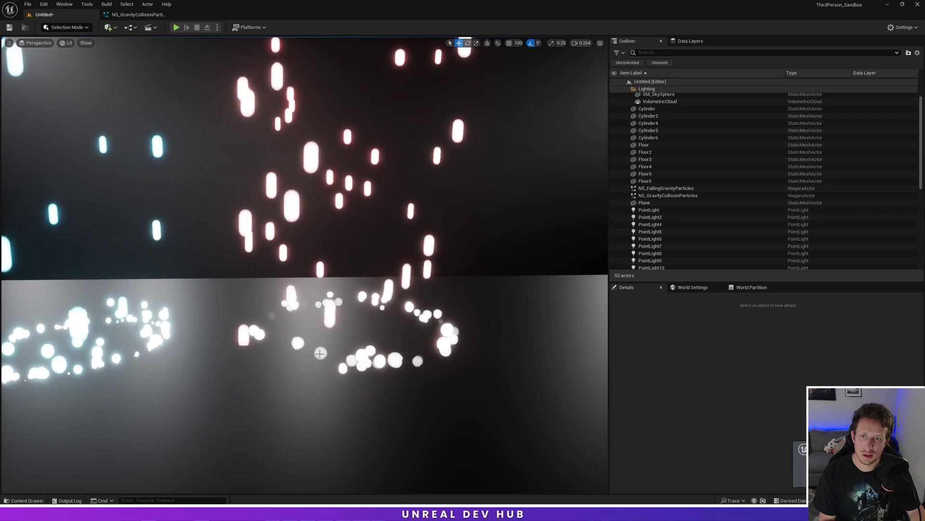
right_drag(328, 368, 328, 359)
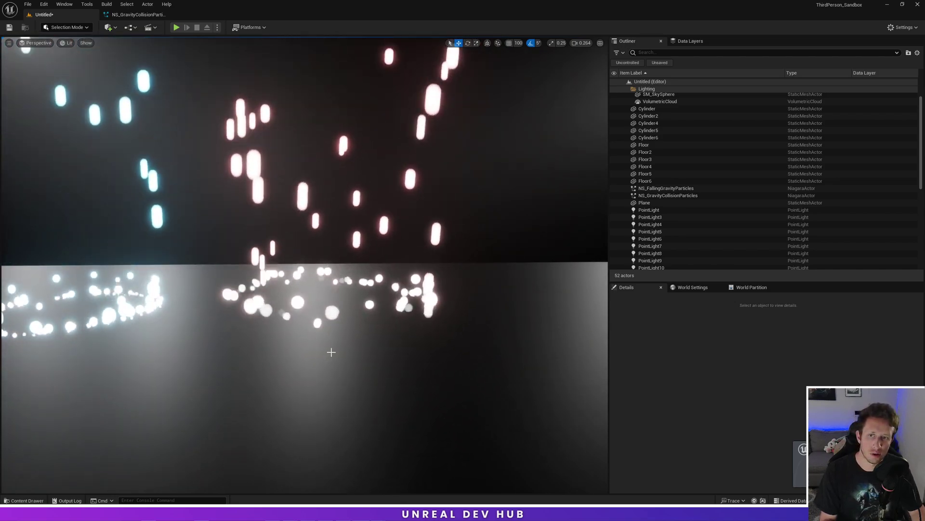
scroll(385, 331, up, 3)
right_drag(386, 331, 386, 381)
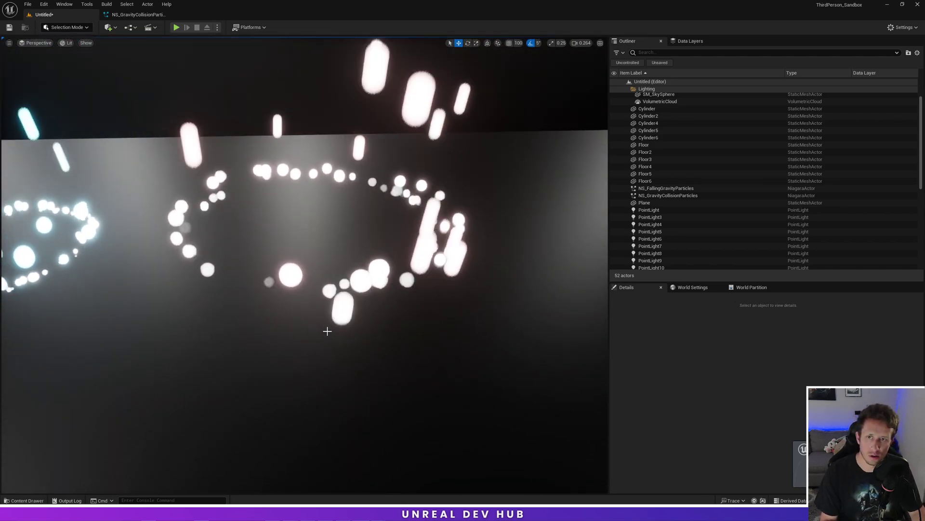
mouse_move(327, 330)
right_down()
mouse_move(326, 351)
mouse_move(326, 309)
mouse_move(326, 342)
right_up()
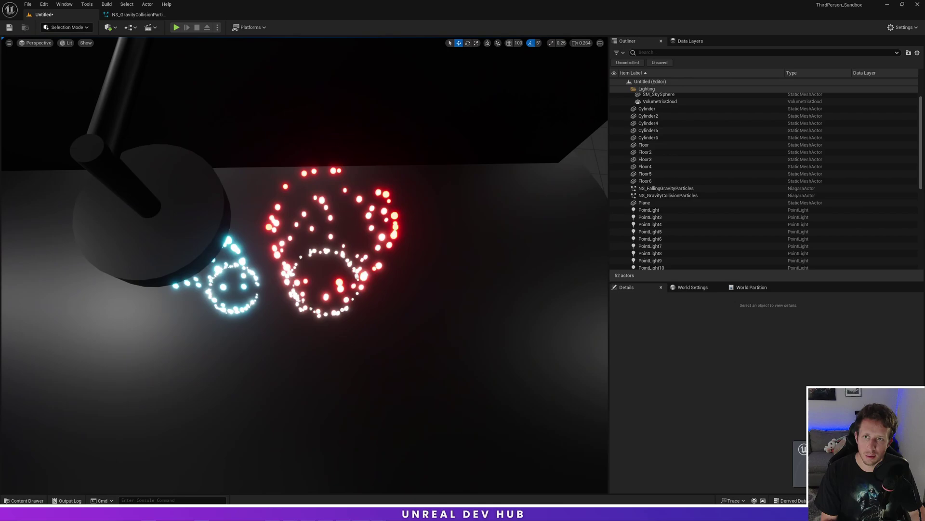
right_drag(304, 309, 315, 316)
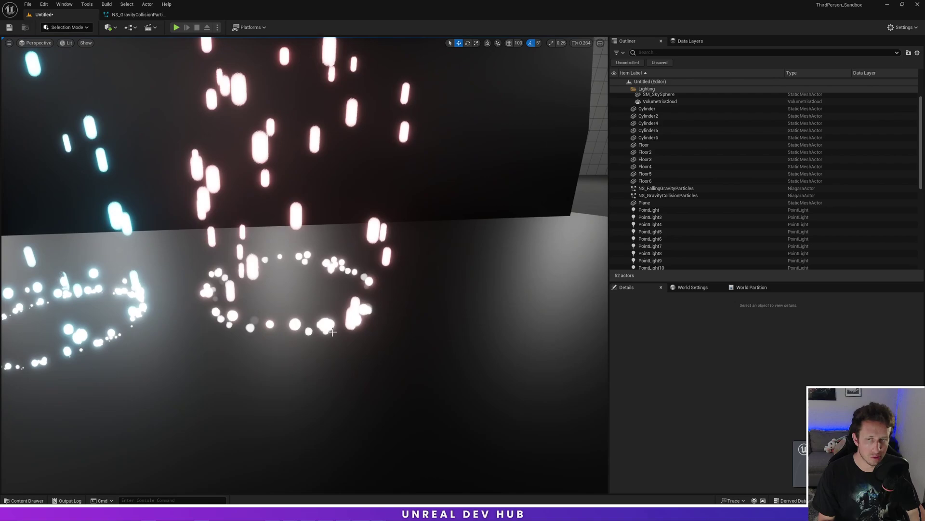
right_drag(302, 304, 303, 293)
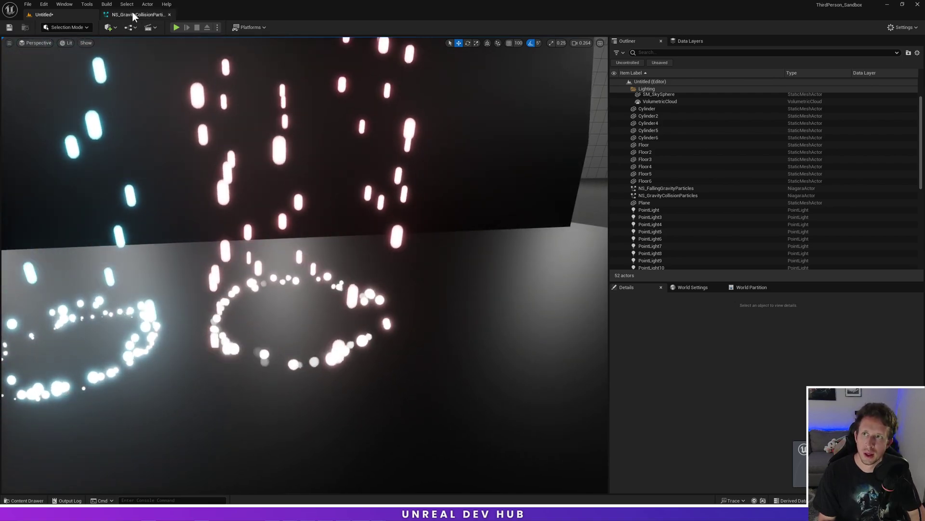
- Add an Add Velocity module to Particle Spawn with velocity 0, 500, 50
click(135, 14)
click(516, 174)
text(vel)
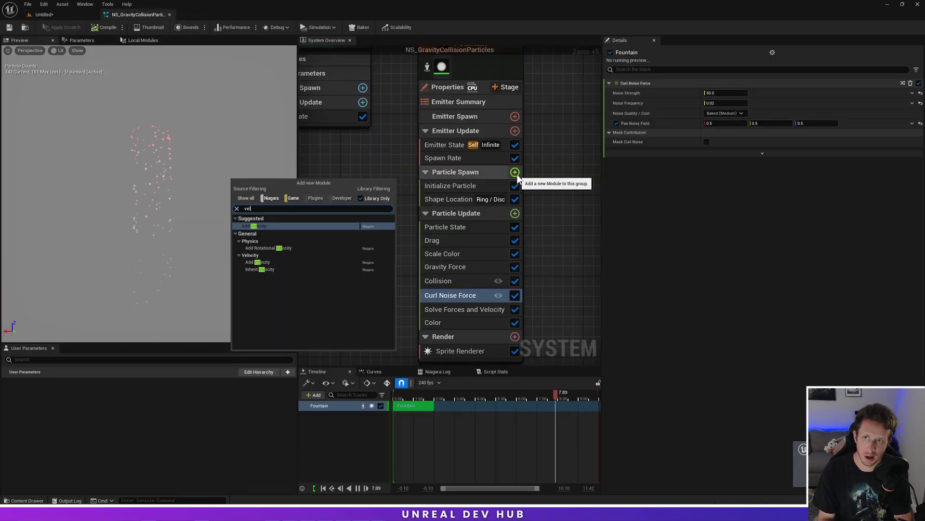
key(Return)
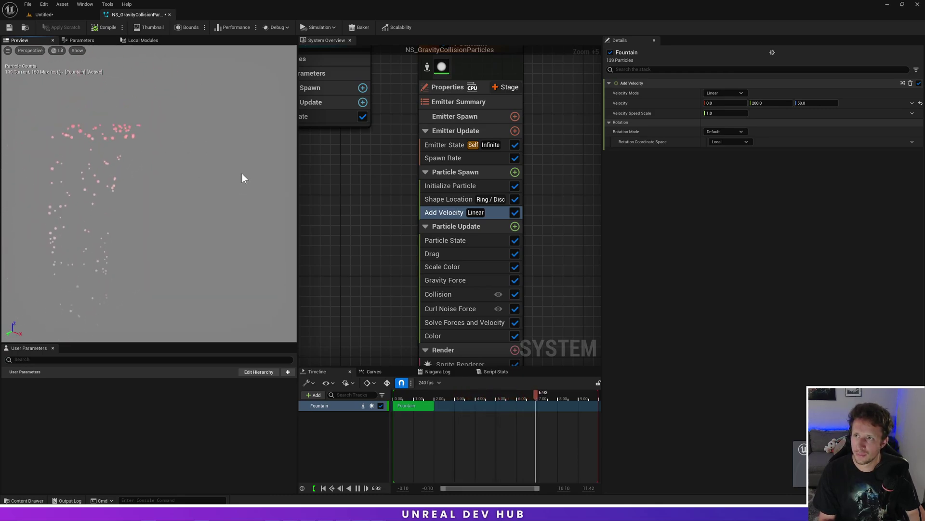
click(778, 101)
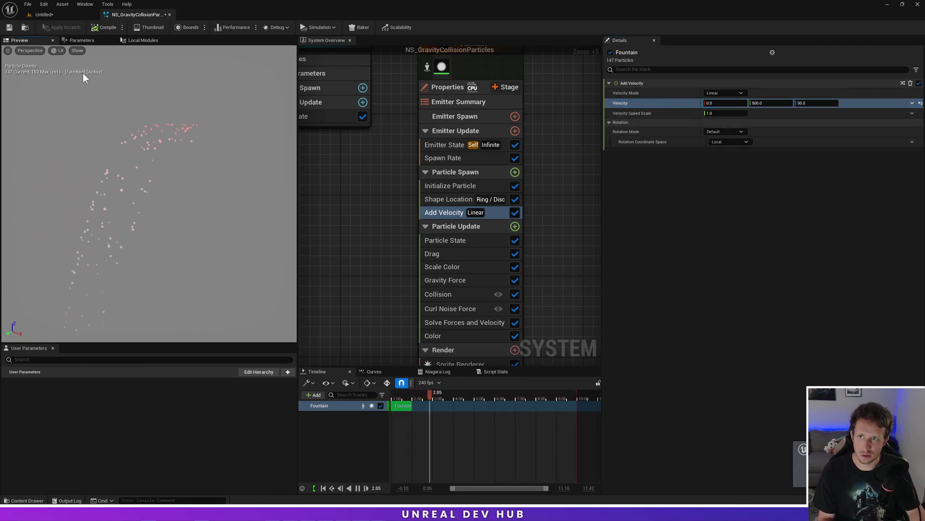
- Save the system and fly the level camera around both particle streams
click(8, 28)
click(39, 16)
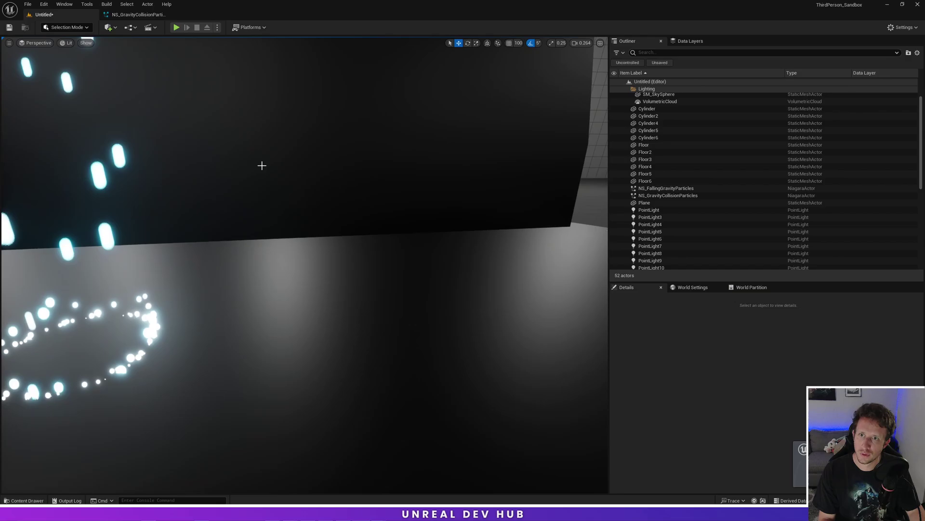
key(s)
right_drag(262, 165, 216, 174)
key(d)
key(q)
key(a)
key(e)
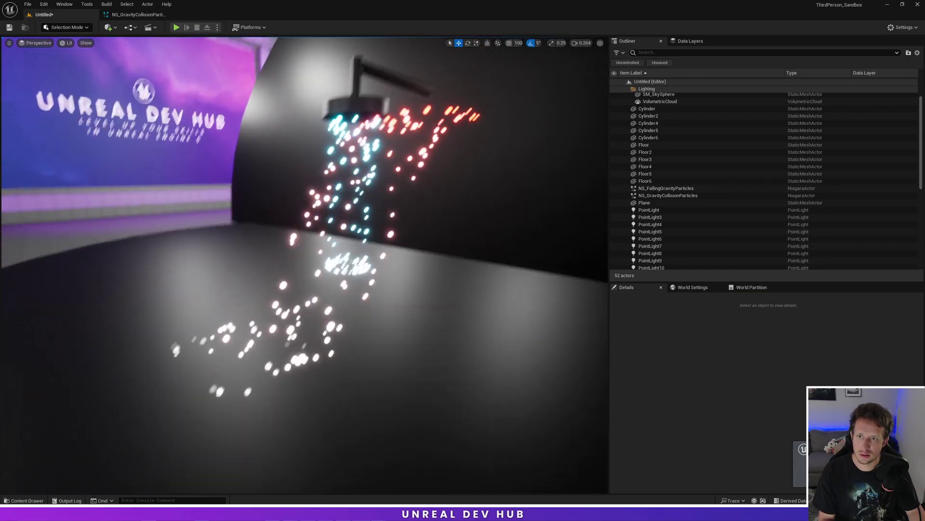
right_drag(308, 169, 340, 172)
- Delete the NS_FallingGravityParticles actor and go back to the NS_GravityCollisionParticles editor
click(664, 197)
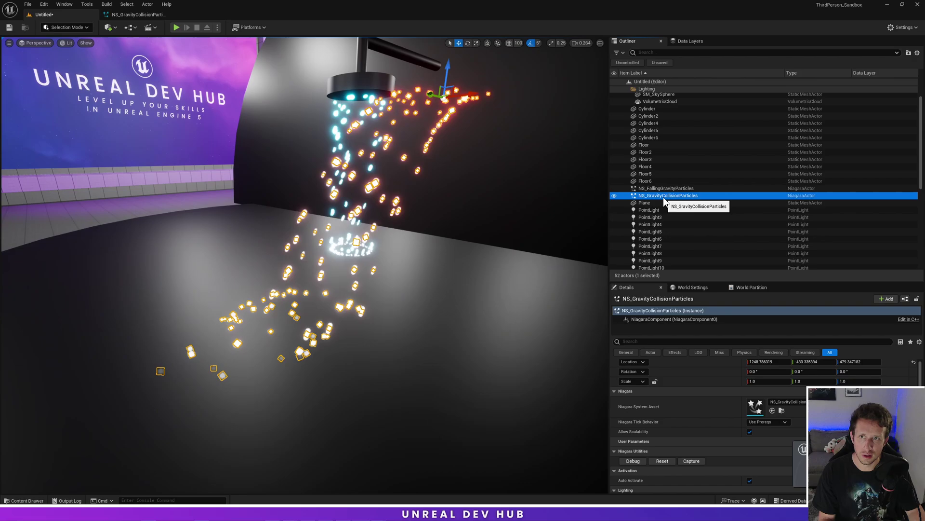
click(665, 189)
key(Delete)
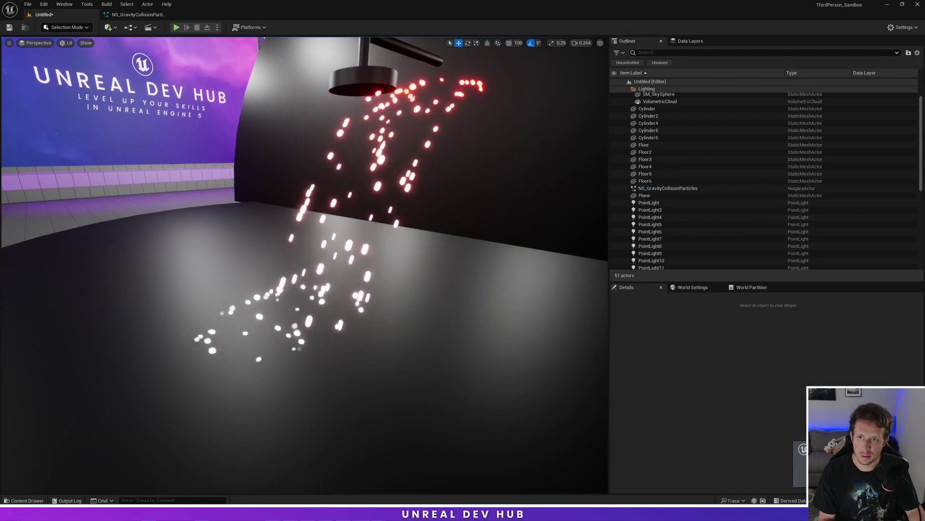
right_drag(489, 192, 411, 227)
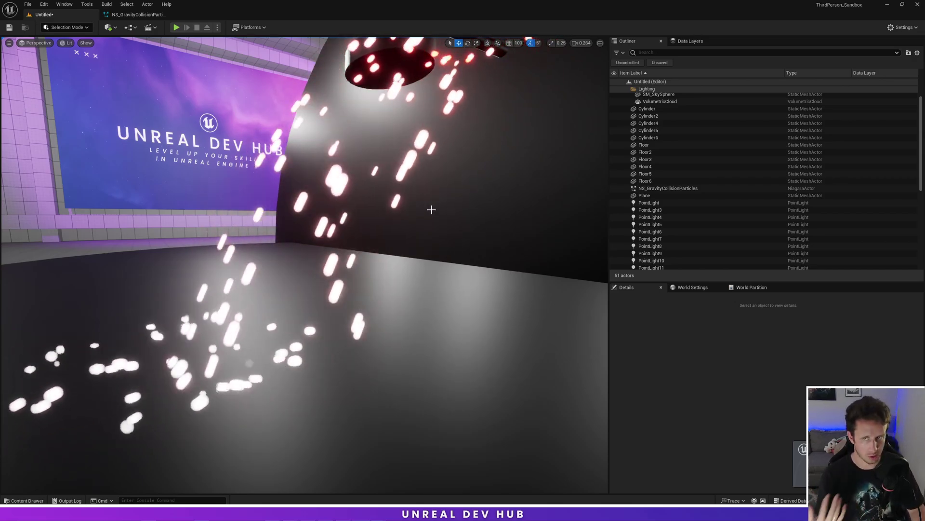
right_drag(397, 276, 398, 269)
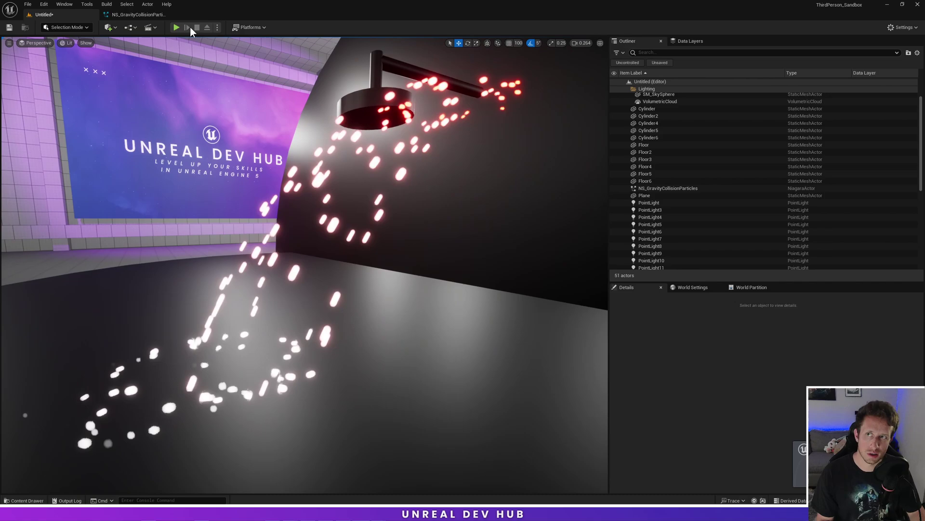
click(138, 15)
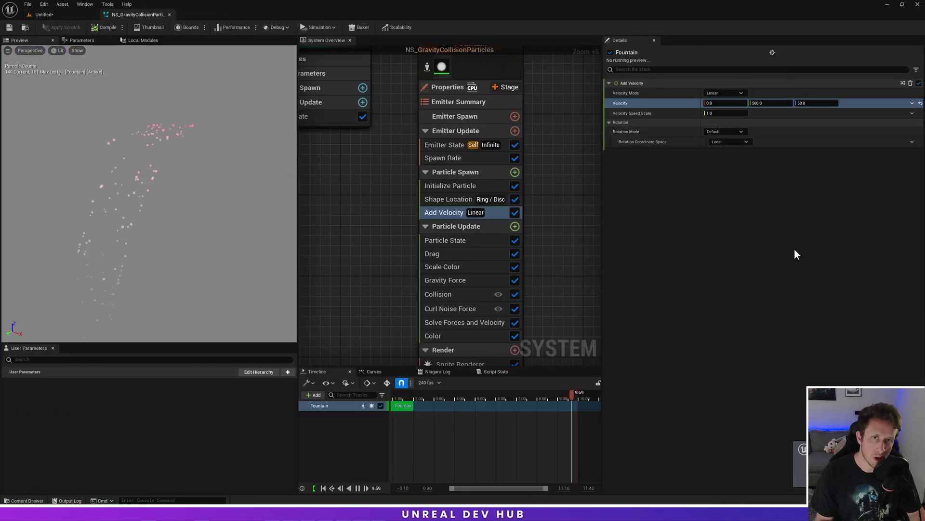
- Set the Collision module's Friction to 0
click(456, 295)
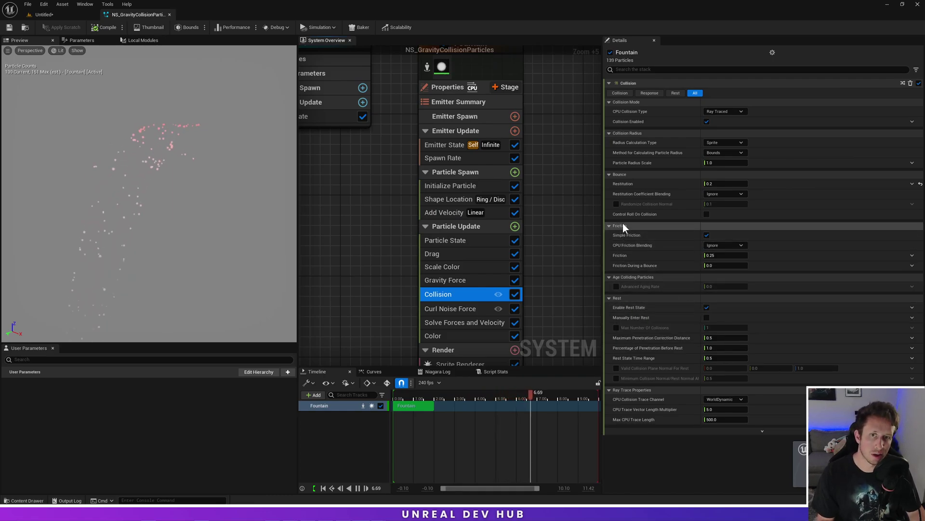
mouse_move(629, 236)
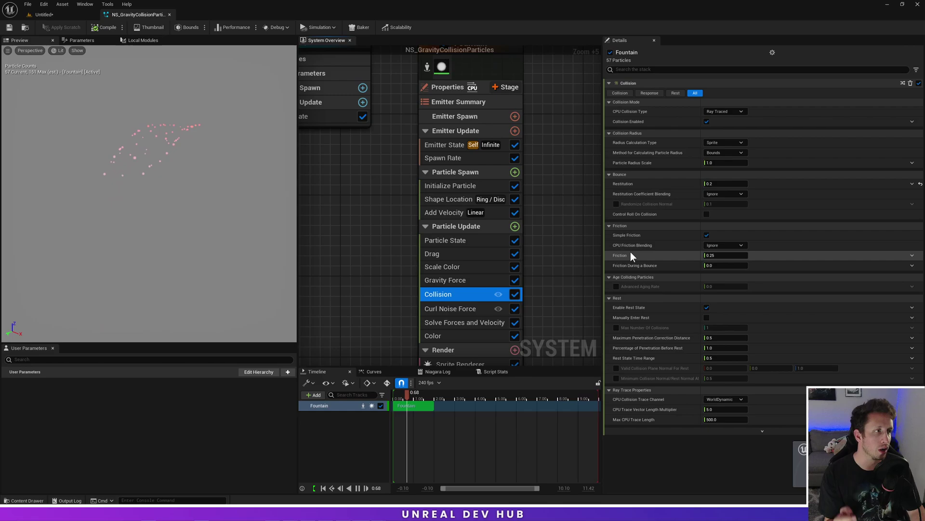
mouse_move(629, 271)
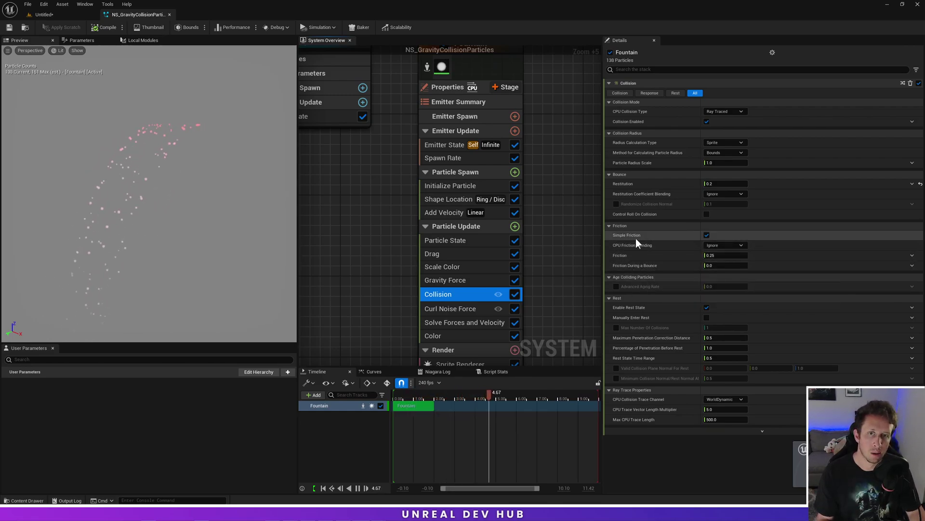
click(720, 256)
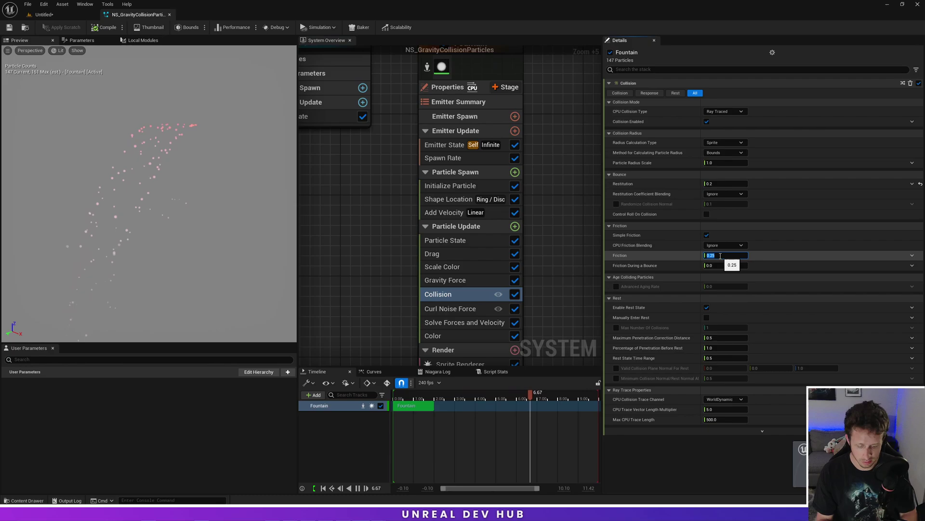
key(Return)
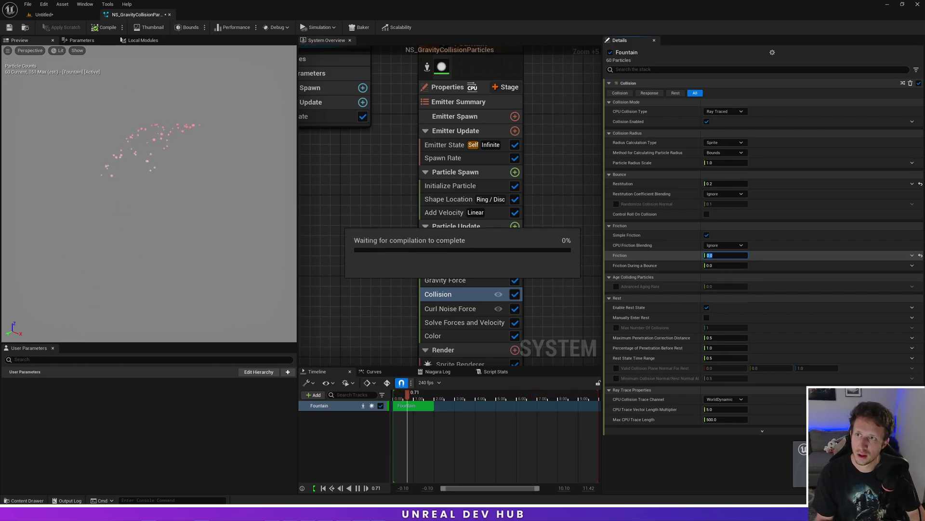
- Watch the friction-free particles skid across the floor in the level
mouse_move(620, 255)
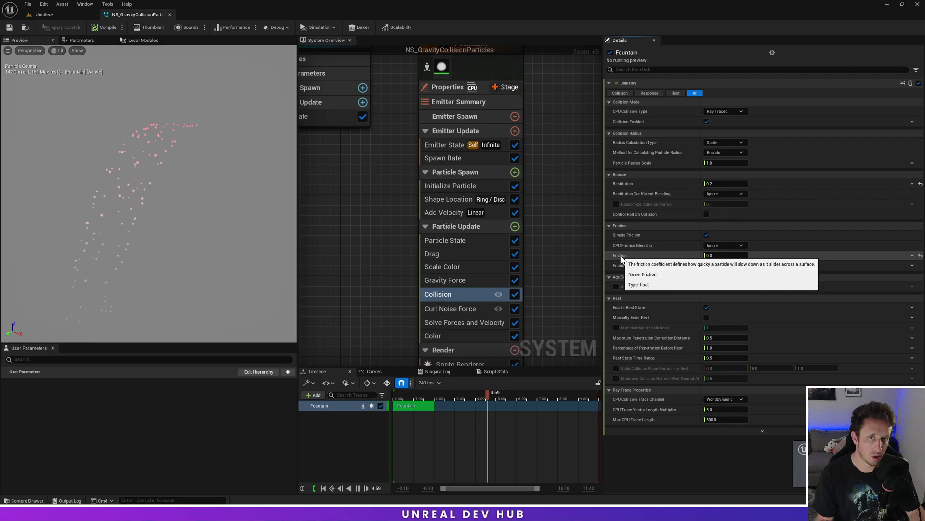
click(73, 14)
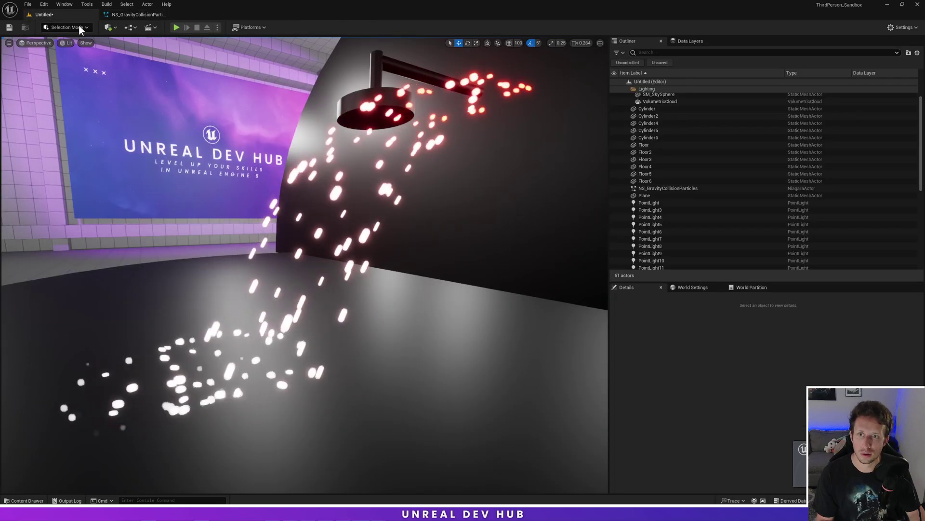
middle_drag(442, 265, 422, 275)
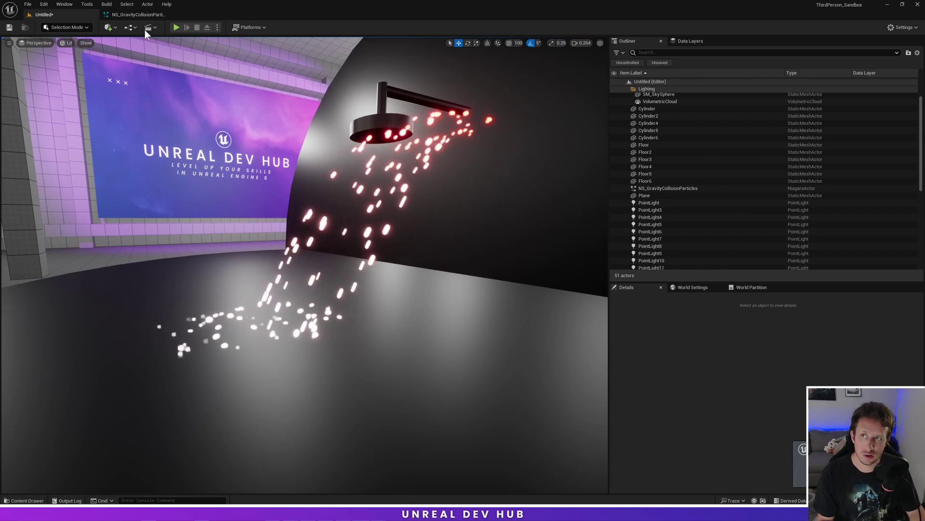
- Raise Collision Restitution to 1.0 and preview the full bounce in the level
click(130, 15)
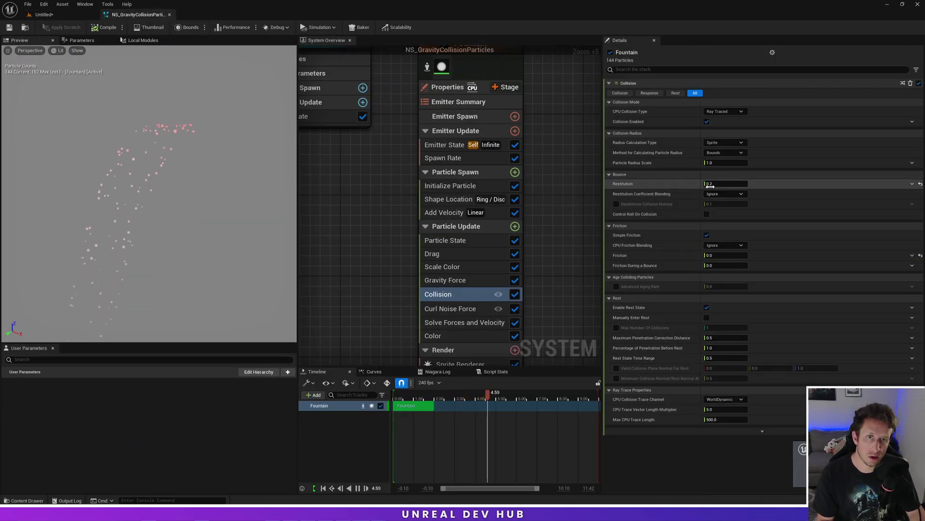
drag(710, 186, 711, 186)
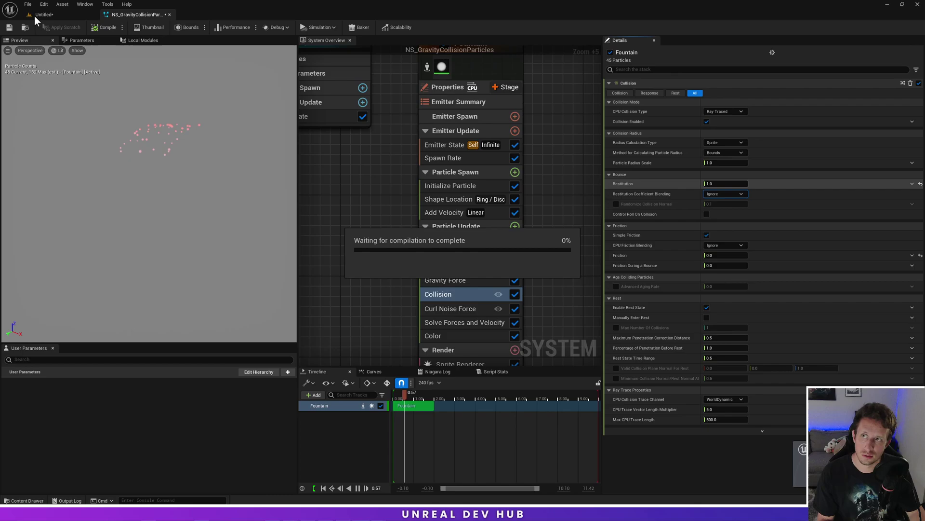
click(47, 14)
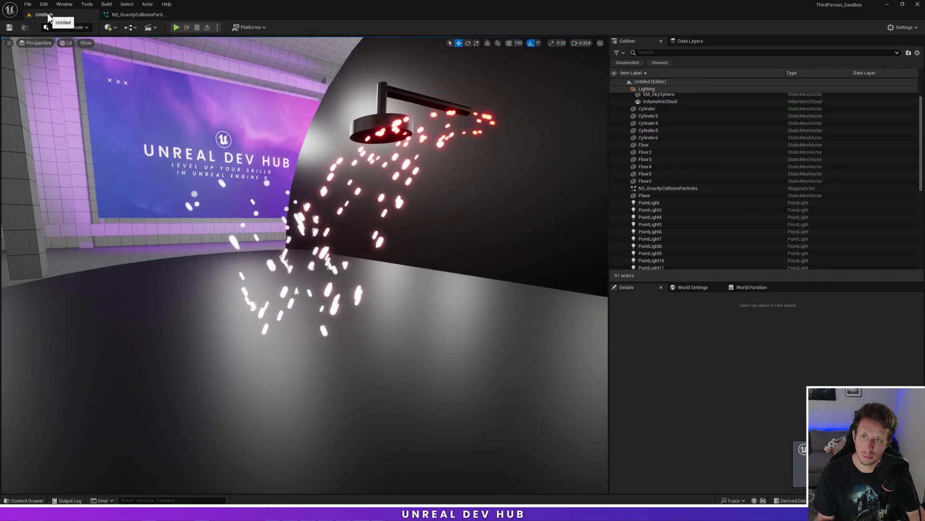
right_drag(378, 202, 377, 204)
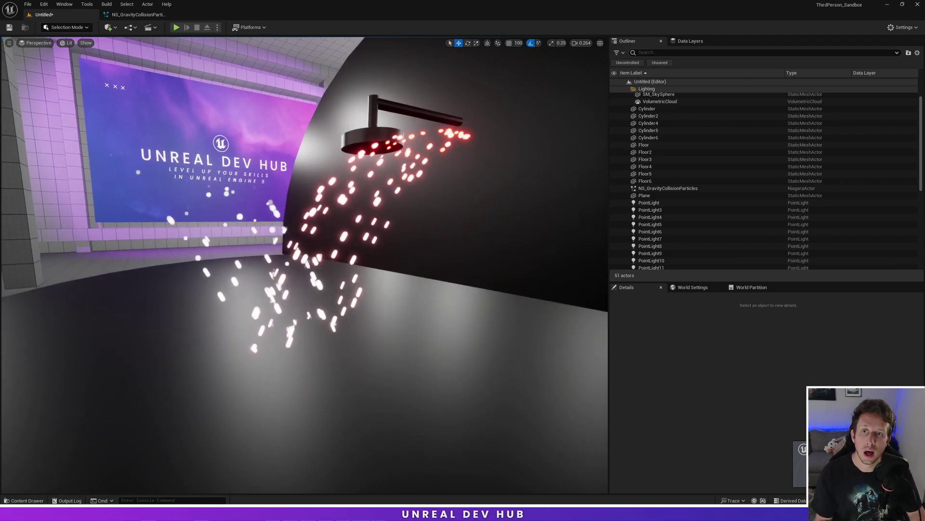
- Set Restitution back to 0.2 and compare the bounce in the level
click(137, 14)
click(725, 183)
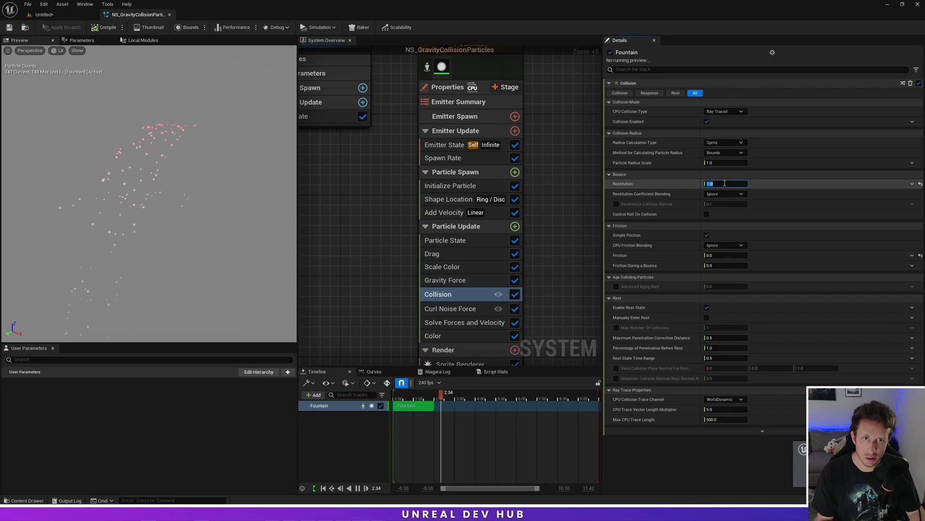
key(Return)
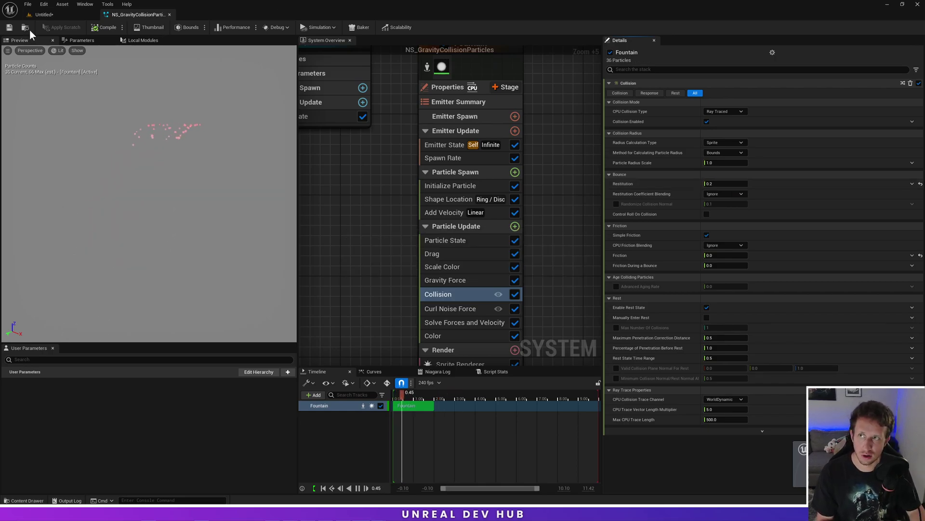
click(43, 15)
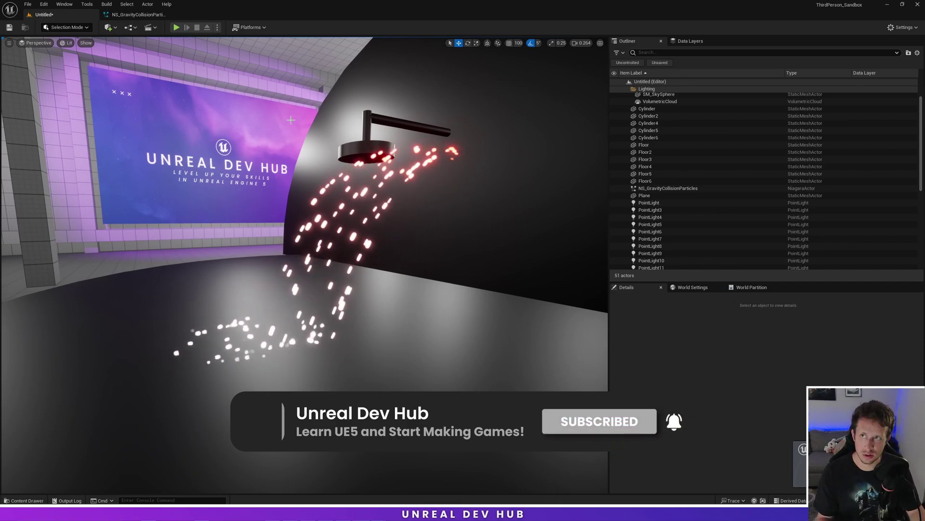
click(137, 15)
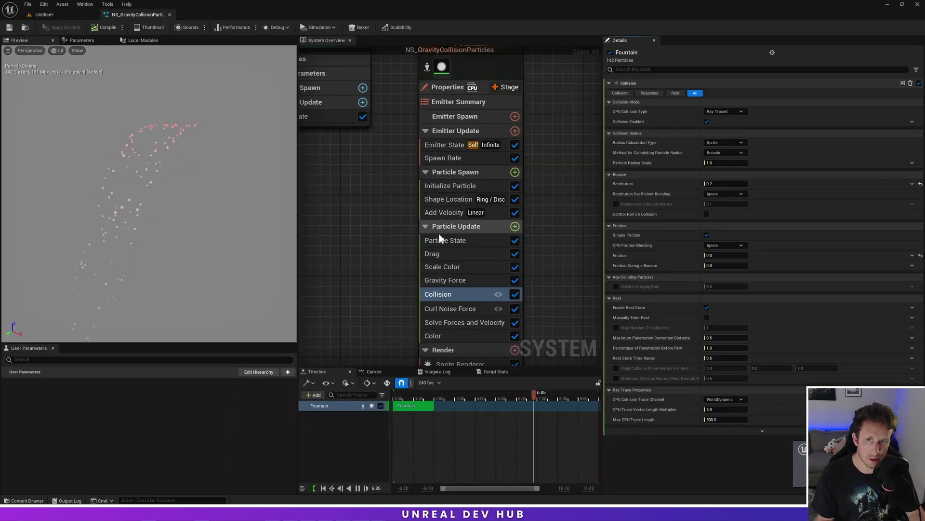
- Change Gravity Force Z to 980, recompile and save, then view the level
click(455, 281)
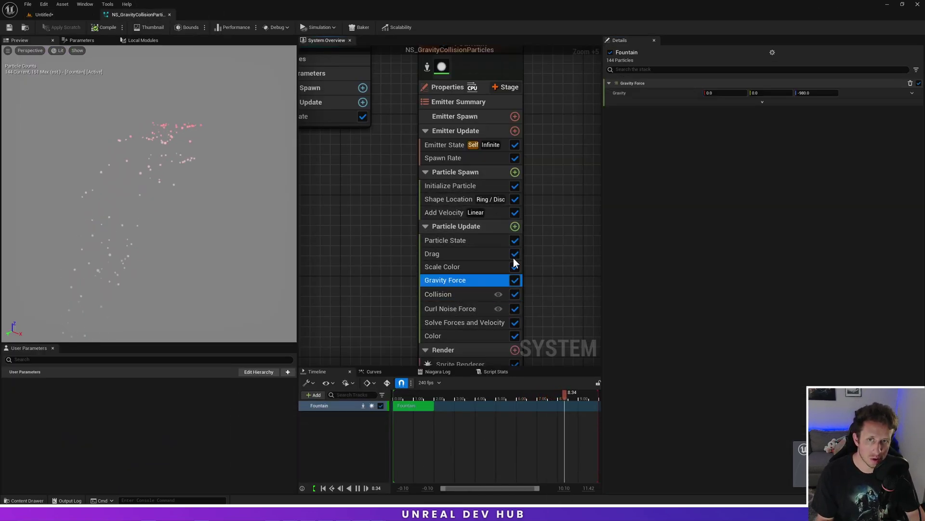
click(824, 94)
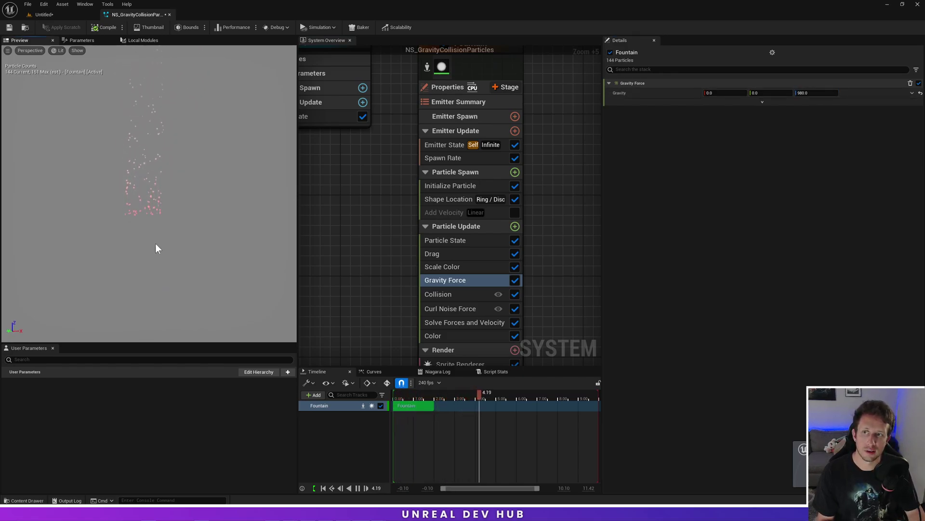
click(103, 25)
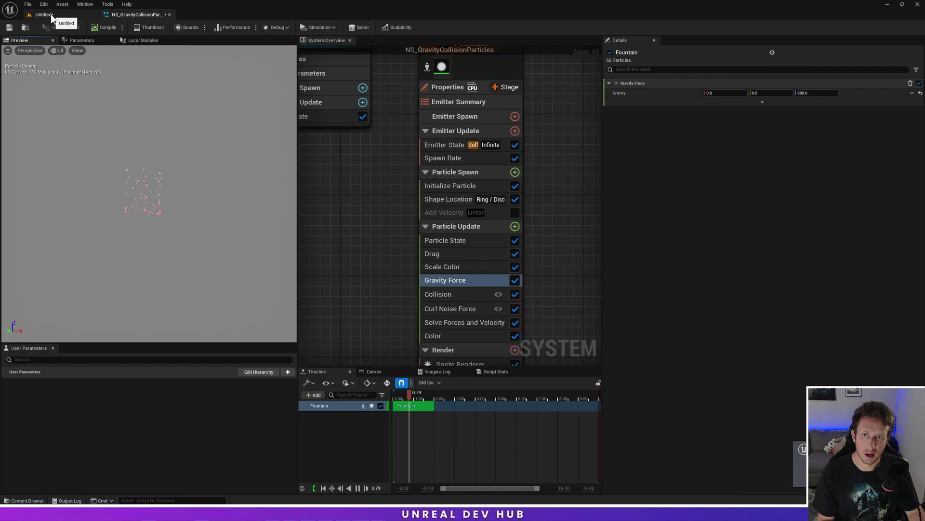
click(465, 296)
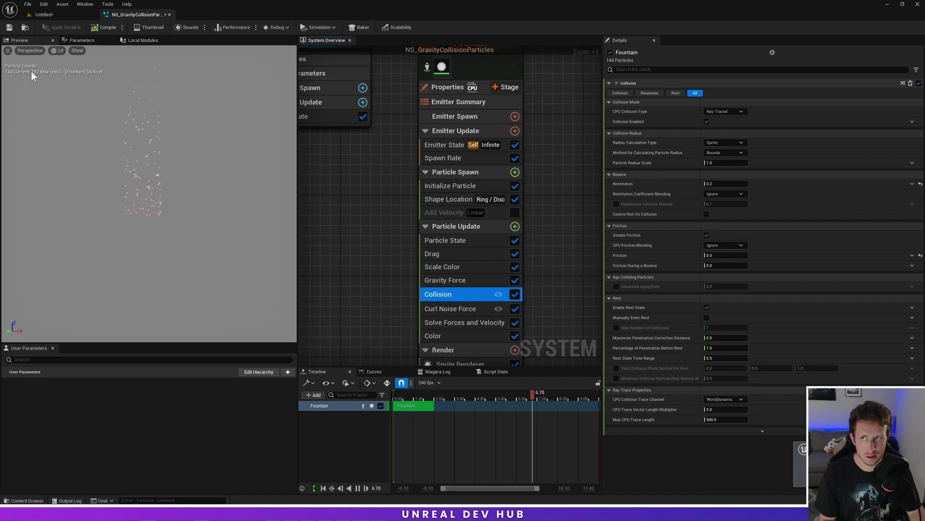
click(11, 28)
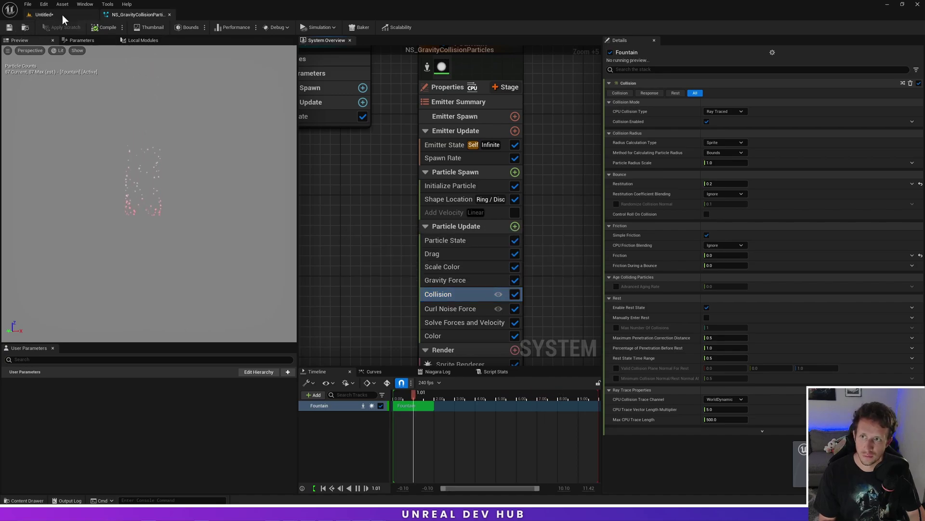
click(44, 14)
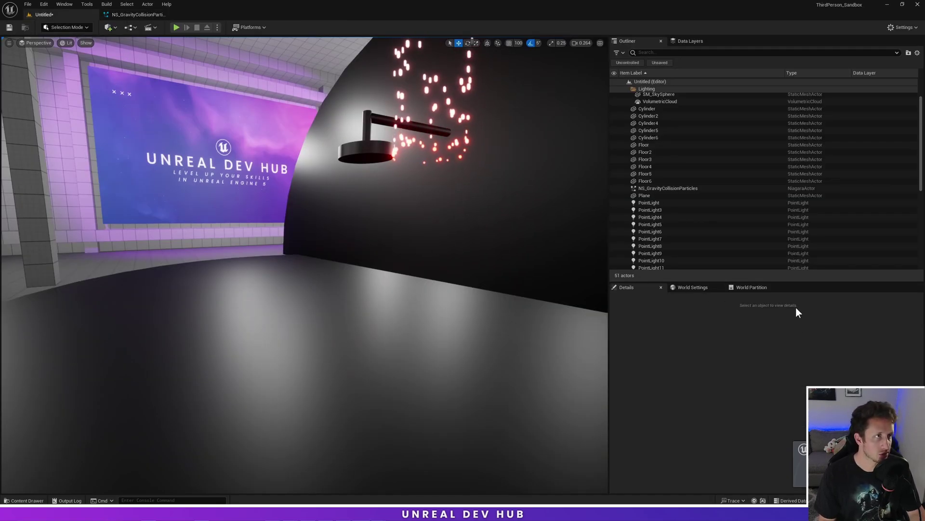